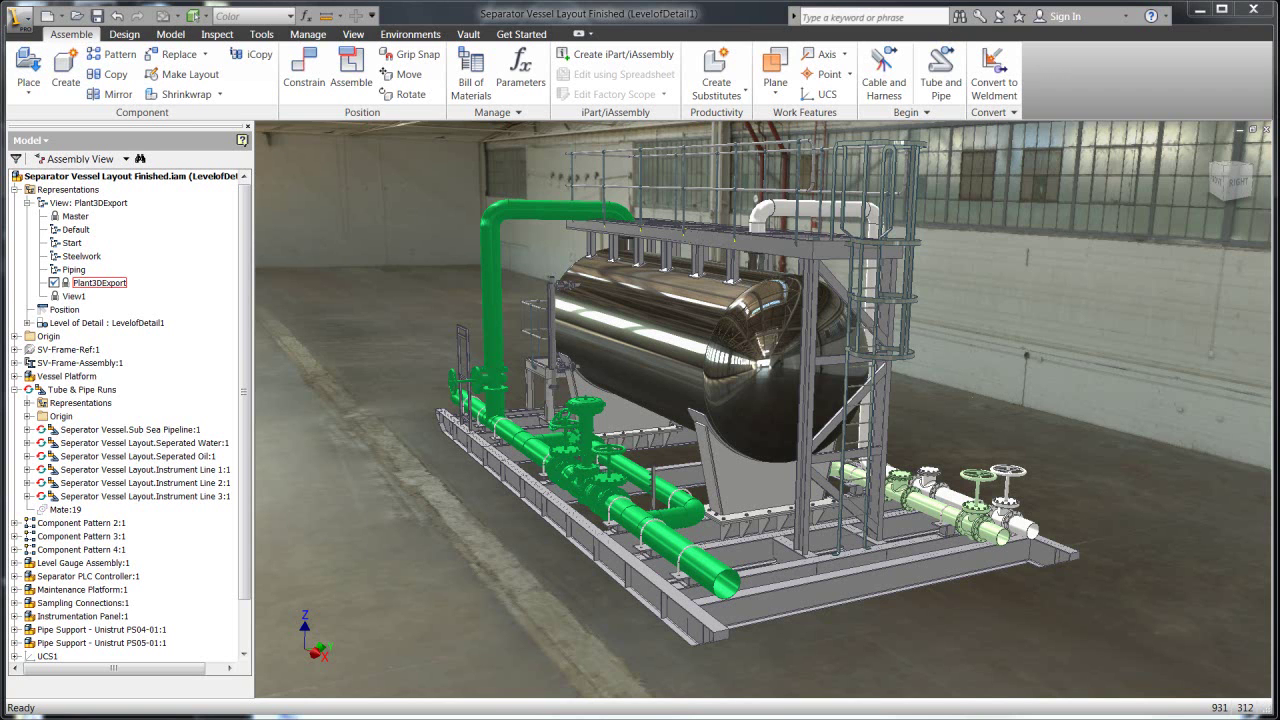
Step: Activate the View1 design view, a close-up of the uncoloured pipes under the vessel
{"action": "double_click", "coordinate": [56, 298]}
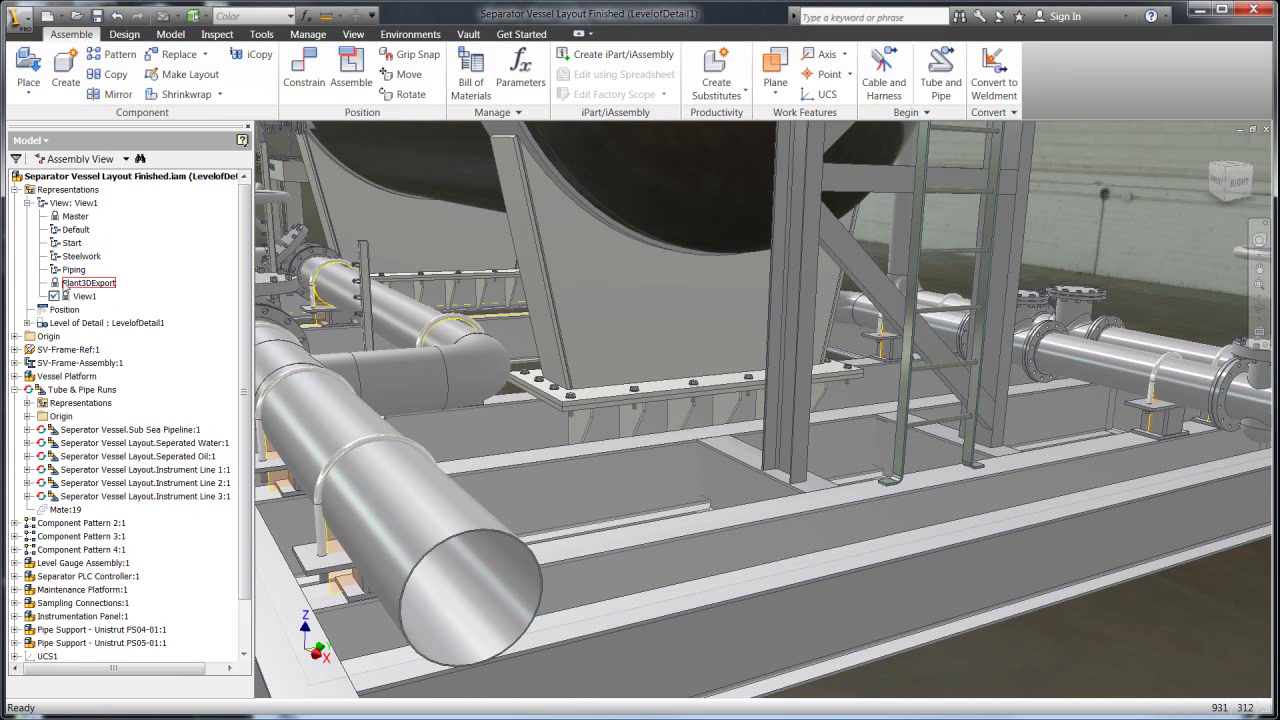
Step: Make Plant3DExport the active design view, showing the whole skid with green piping
{"action": "double_click", "coordinate": [65, 285]}
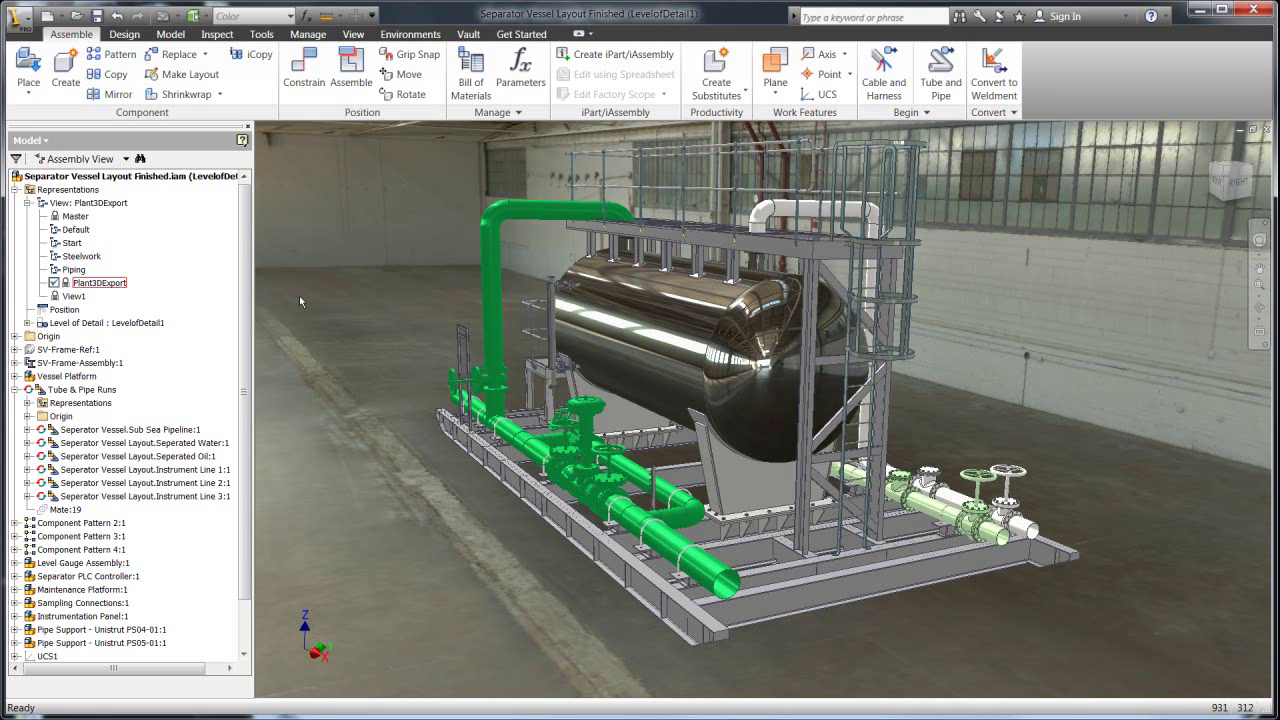
Step: Switch back to View1 and suppress both pipe clamps on the large foreground pipe
{"action": "double_click", "coordinate": [73, 297]}
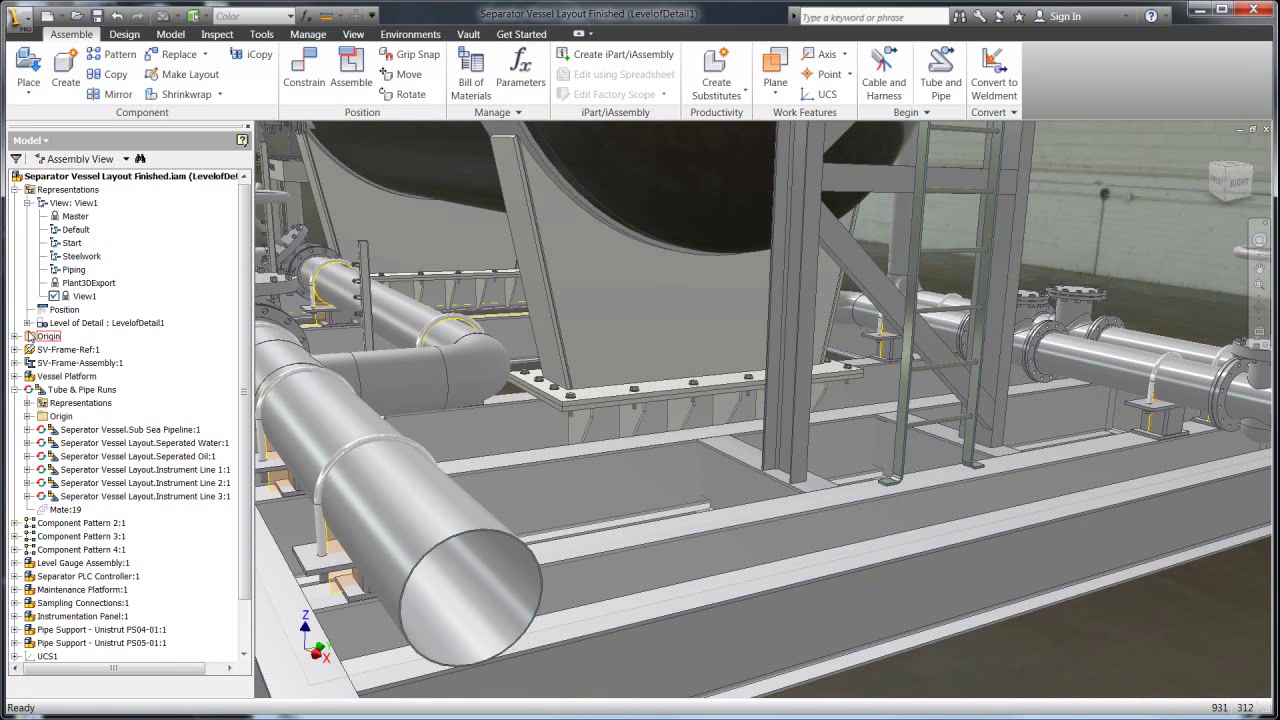
{"action": "left_click", "coordinate": [28, 323]}
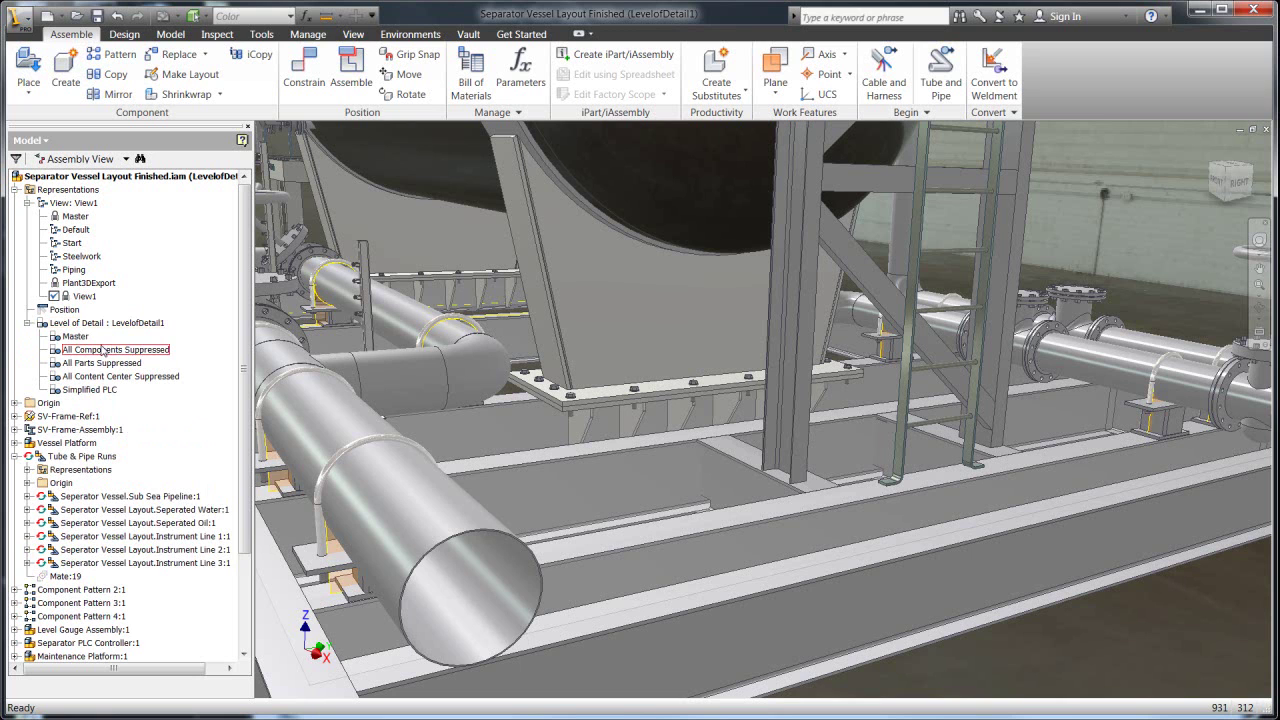
{"action": "right_click", "coordinate": [345, 458]}
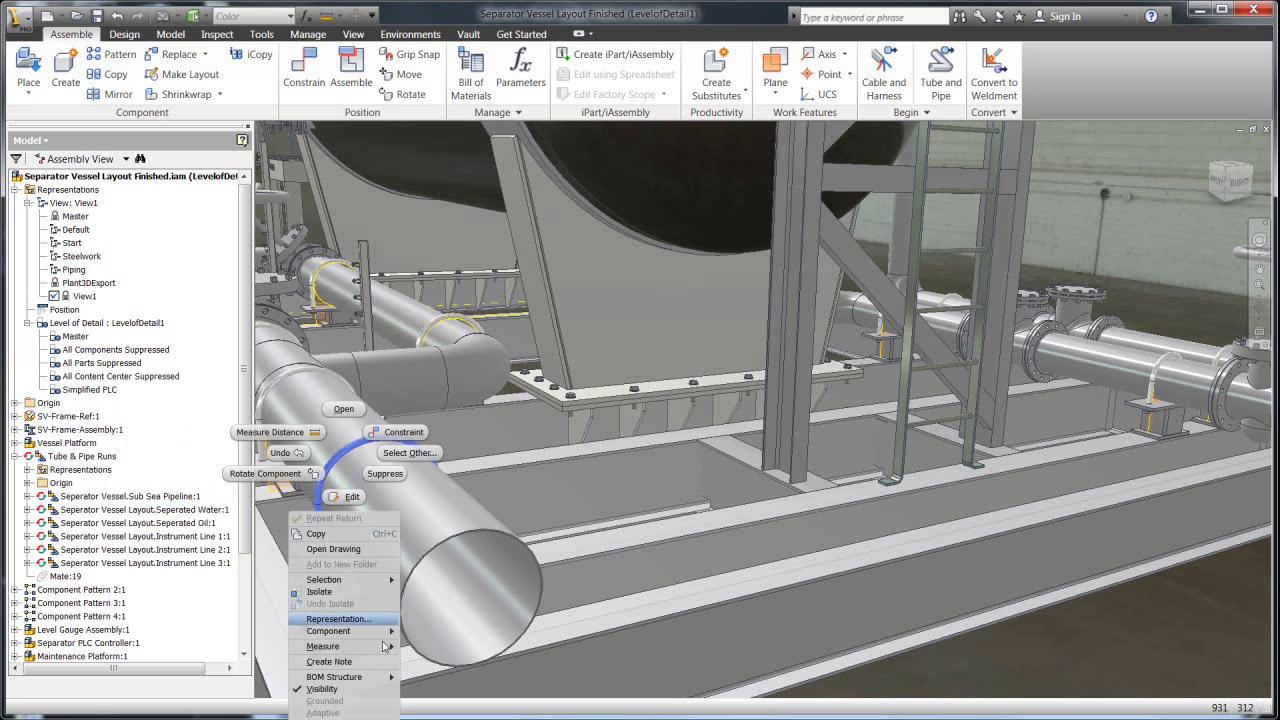
{"action": "left_click", "coordinate": [383, 471]}
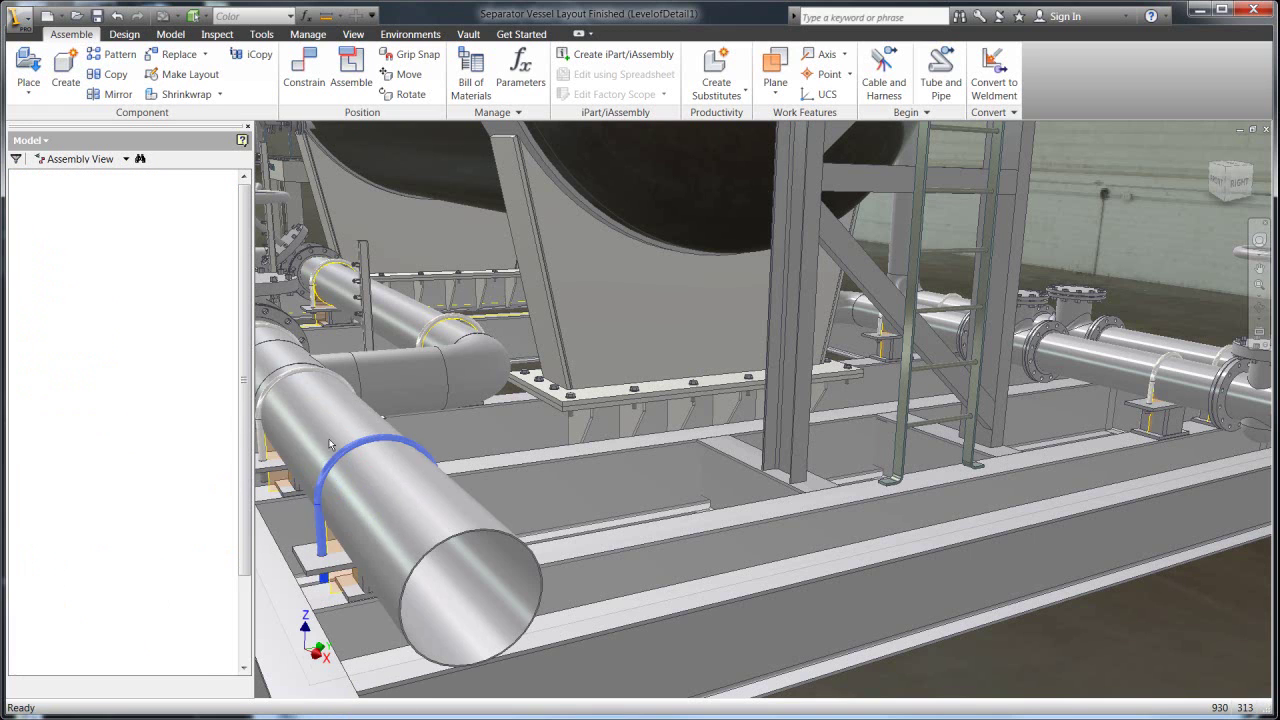
{"action": "right_click", "coordinate": [287, 382]}
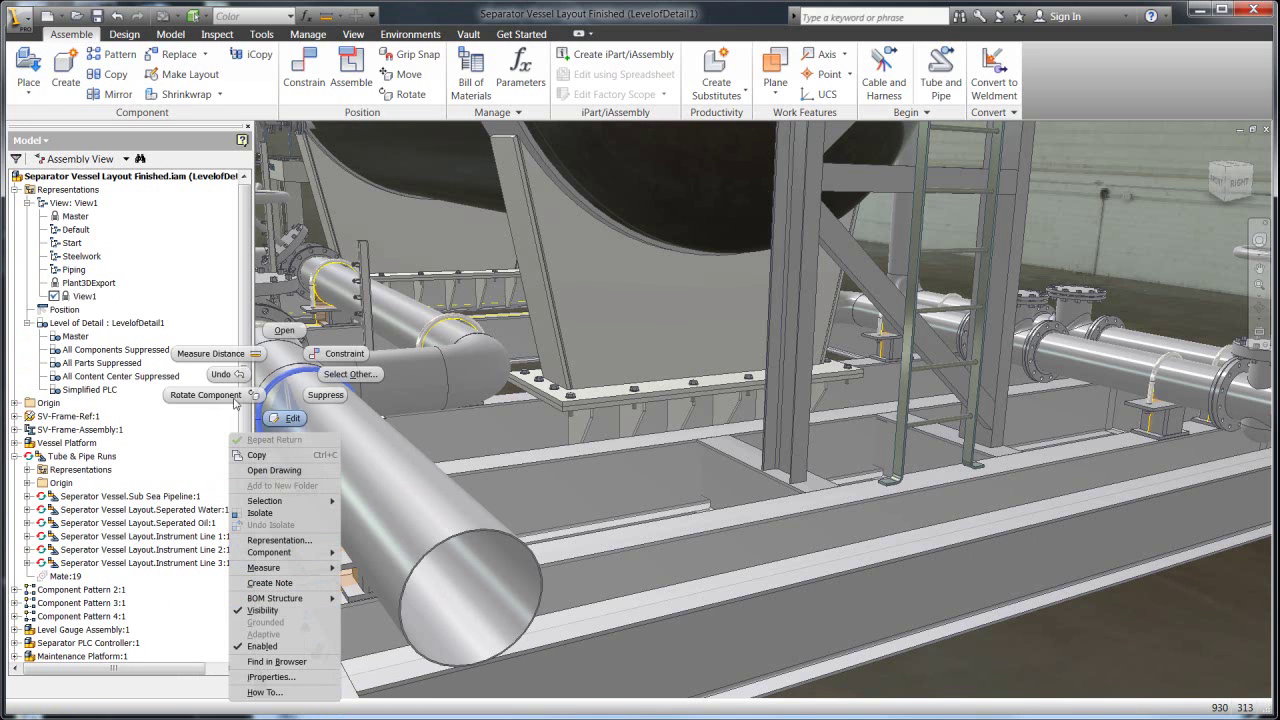
{"action": "left_click", "coordinate": [305, 395]}
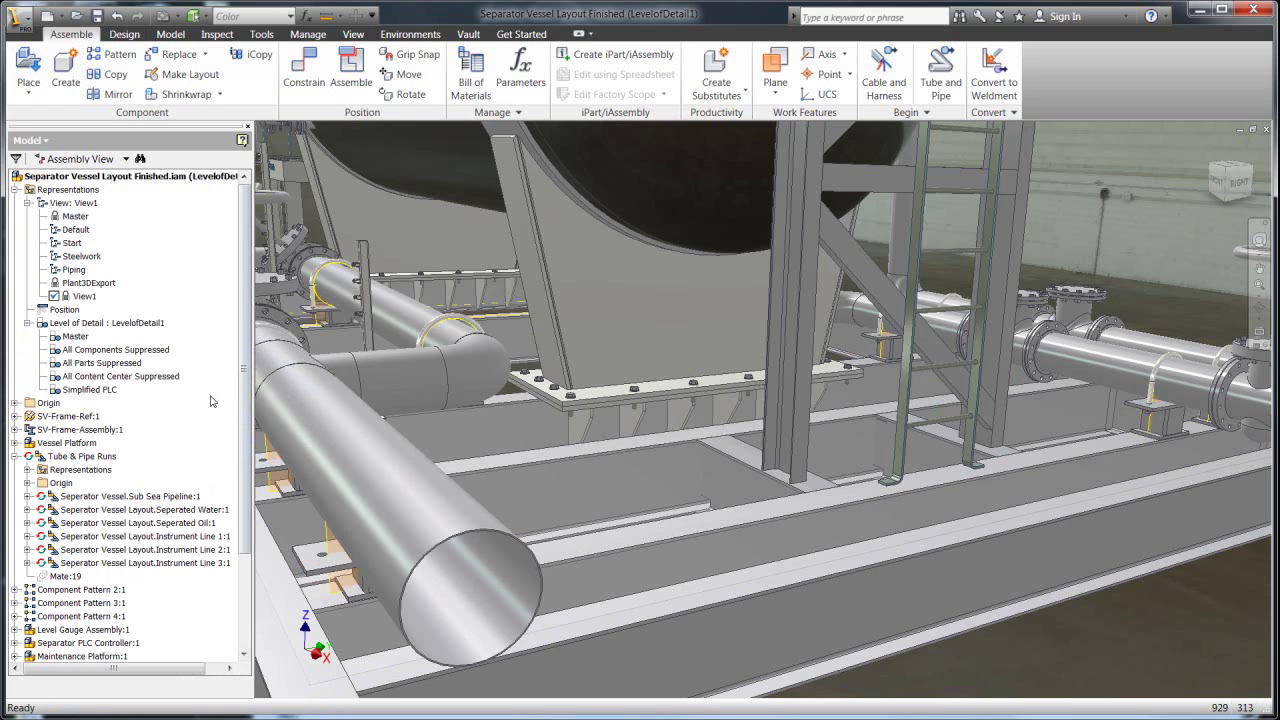
Step: Activate the Simplified PLC level of detail, select the vessel support plate, and zoom out
{"action": "double_click", "coordinate": [75, 390]}
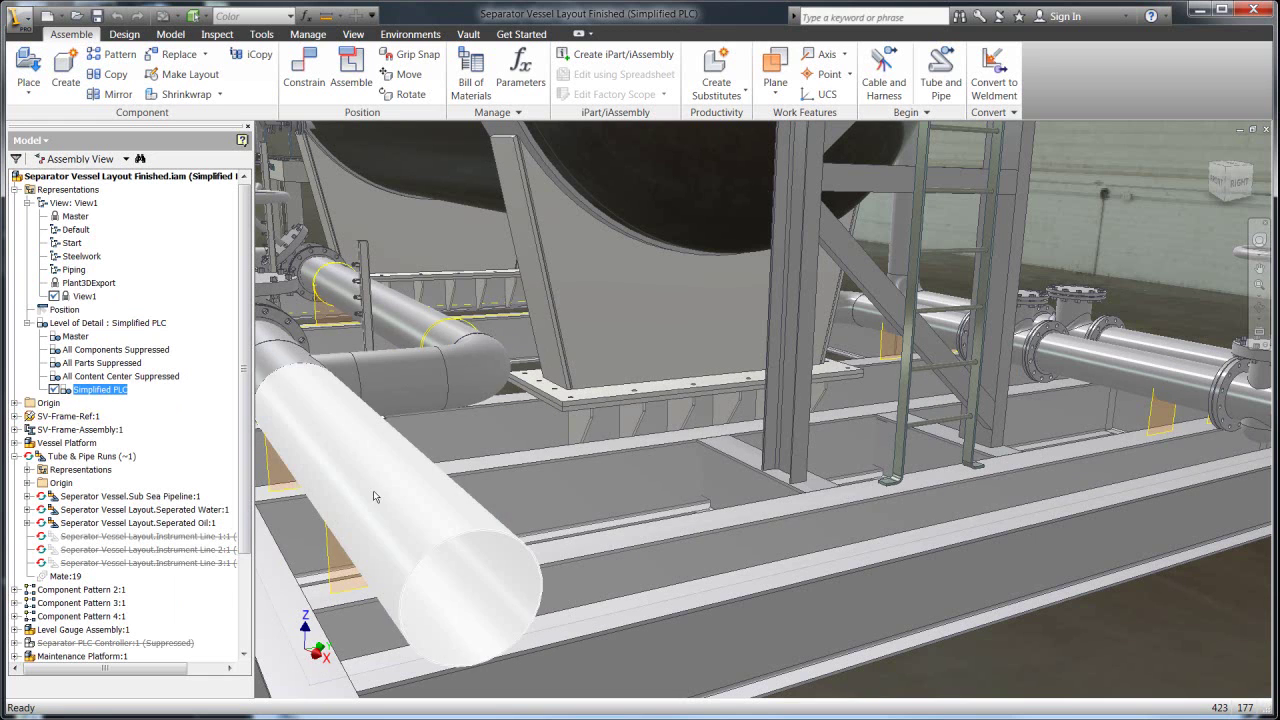
{"action": "mouse_move", "coordinate": [576, 399]}
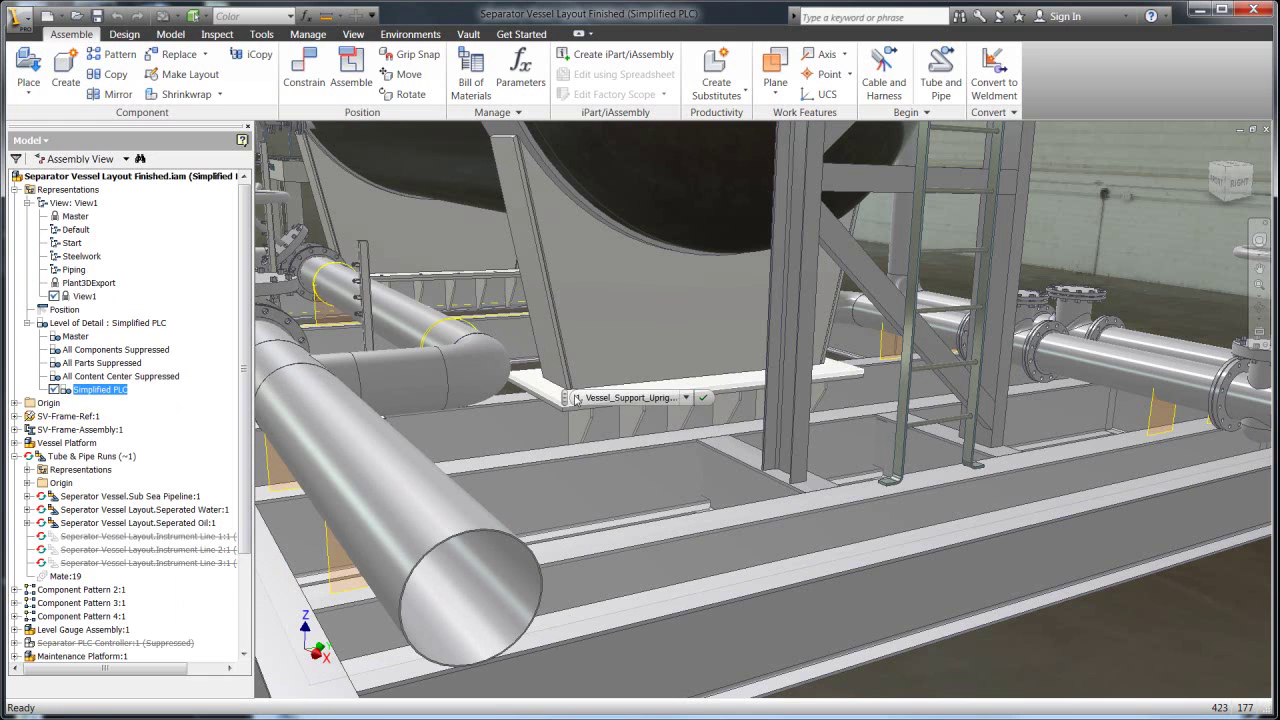
{"action": "left_click", "coordinate": [576, 399]}
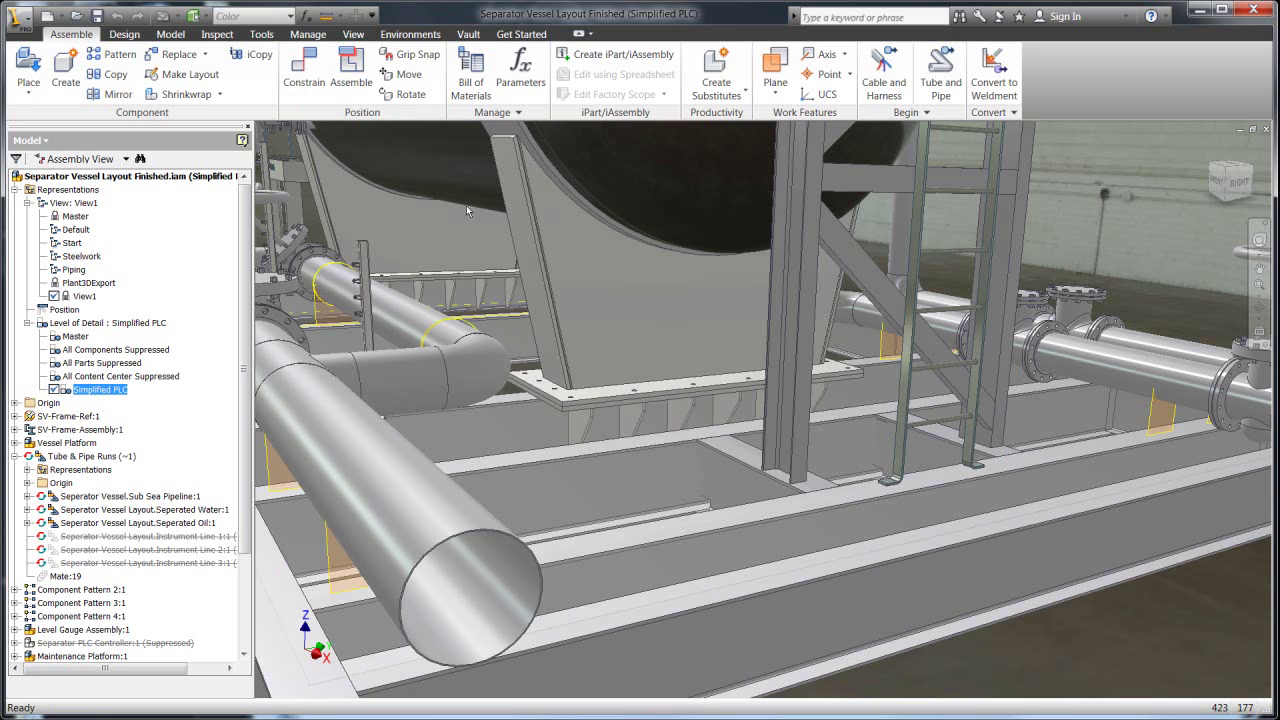
{"action": "scroll", "coordinate": [486, 234], "scroll_direction": "down", "scroll_amount": 5}
Step: Centre the skid in the view and enter the BIM Exchange environment
{"action": "mouse_move", "coordinate": [561, 416]}
{"action": "key", "text": "F2"}
{"action": "left_click_drag", "start_coordinate": [545, 422], "coordinate": [682, 607]}
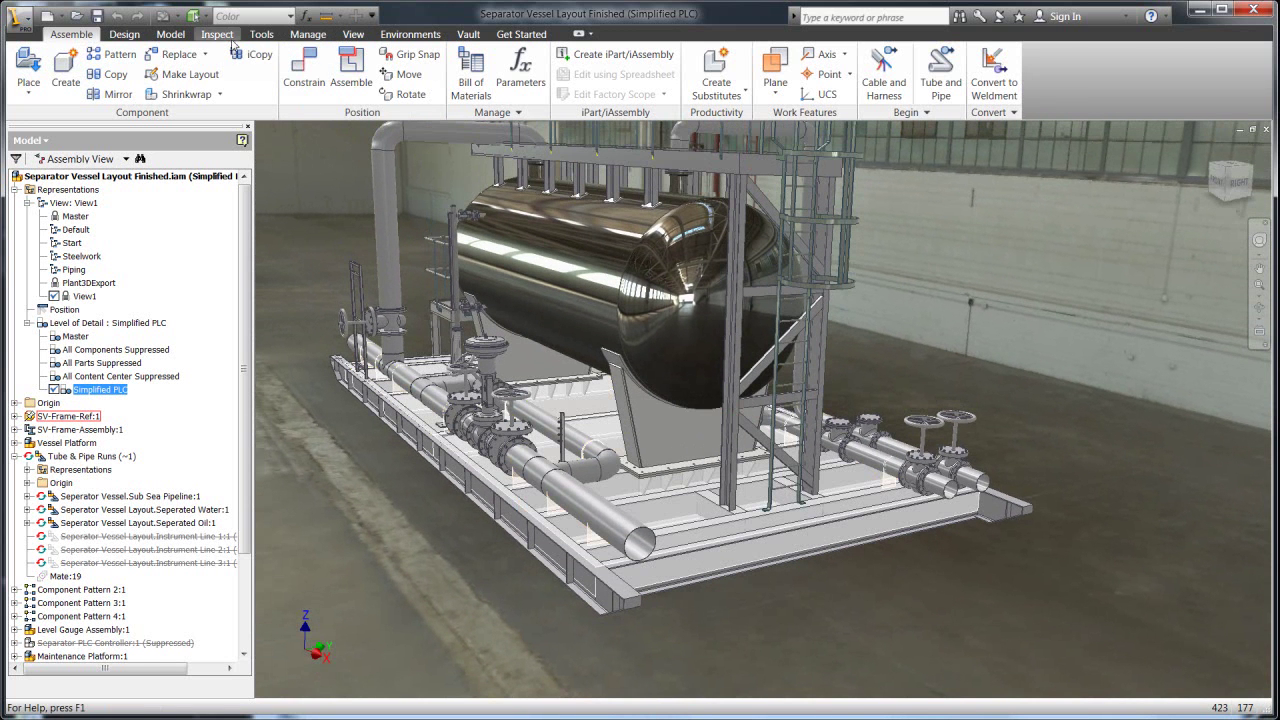
{"action": "left_click", "coordinate": [410, 34]}
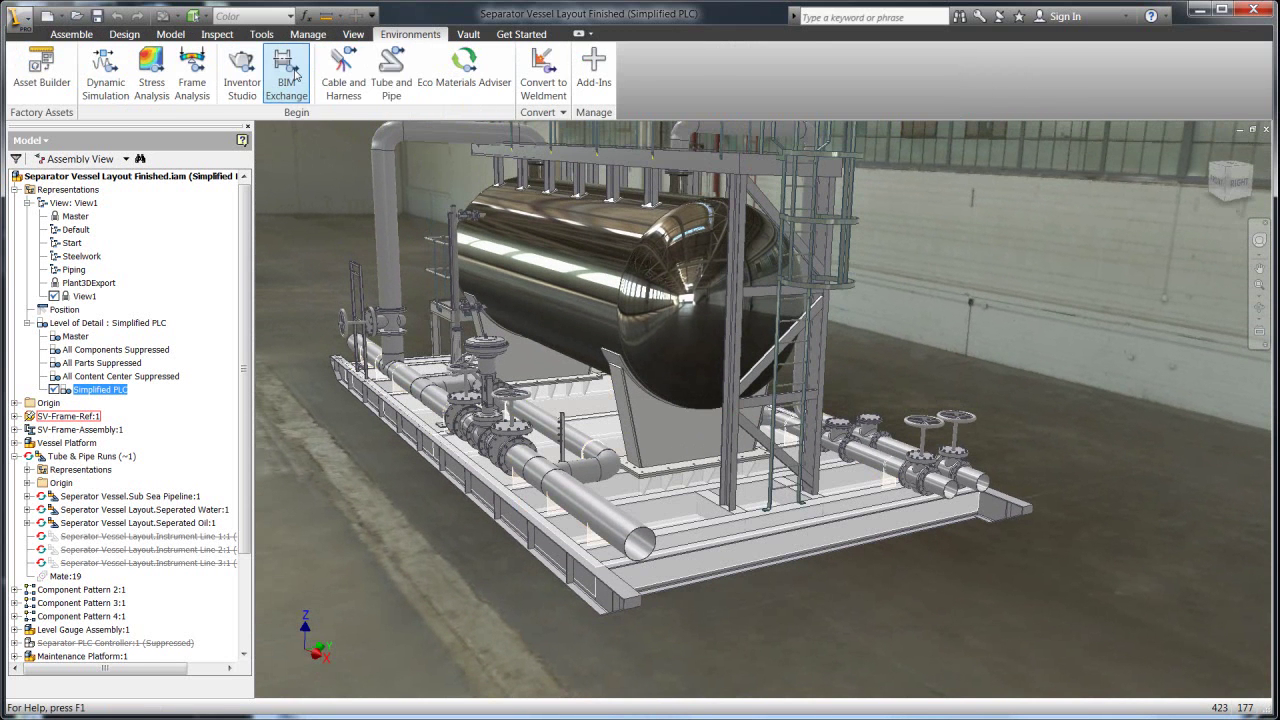
{"action": "left_click", "coordinate": [294, 72]}
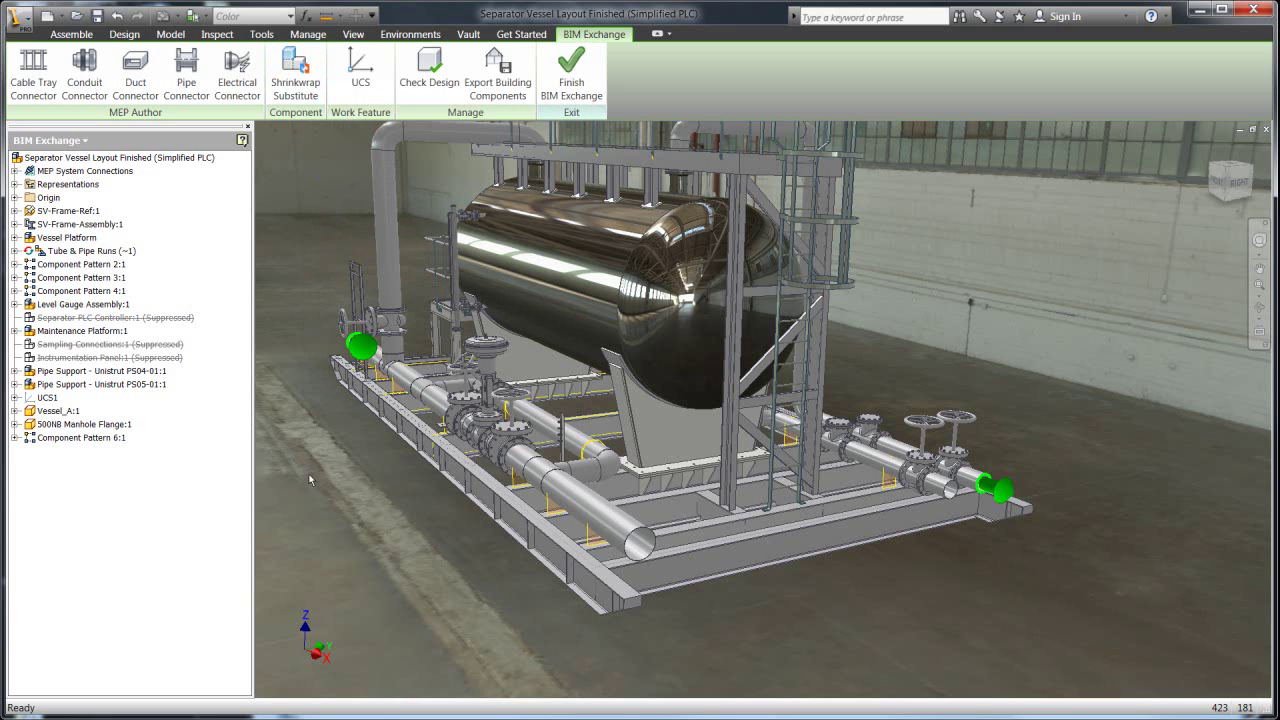
{"action": "key", "text": "F2"}
{"action": "left_click_drag", "start_coordinate": [315, 468], "coordinate": [368, 458]}
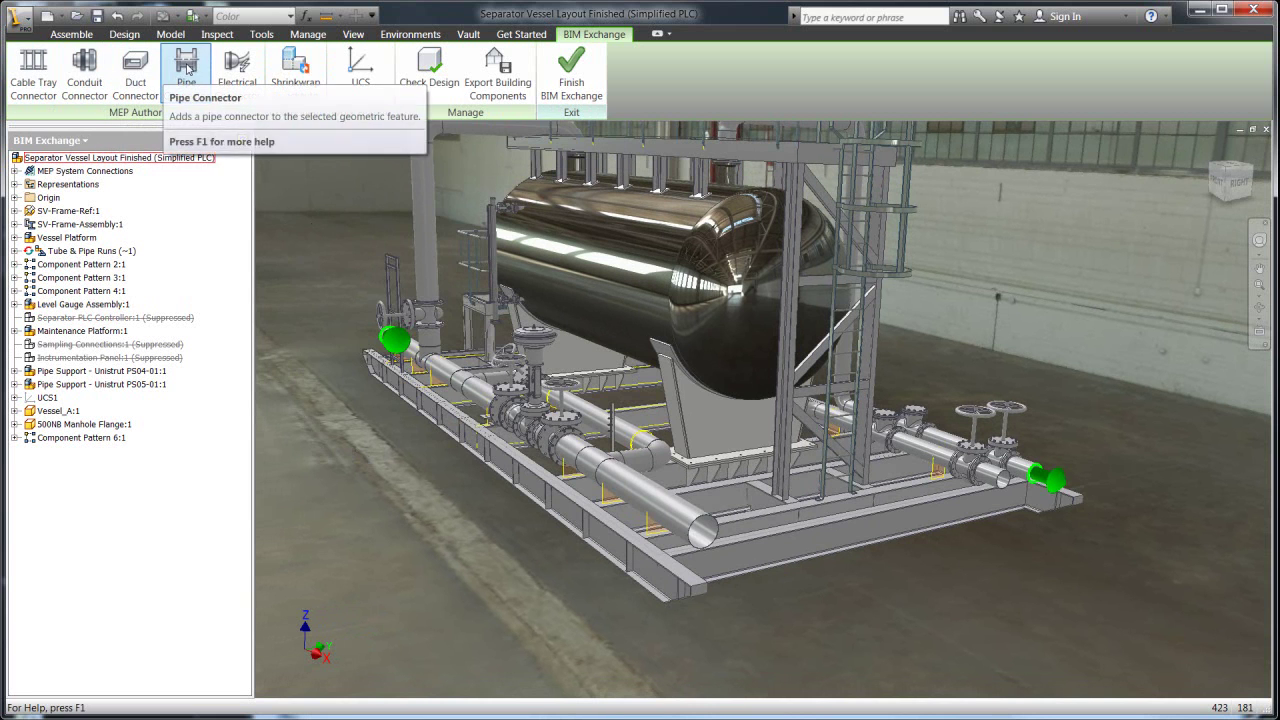
Step: Add a pipe connector on the first pipe end with nominal diameter 8 and system type Other
{"action": "left_click", "coordinate": [186, 72]}
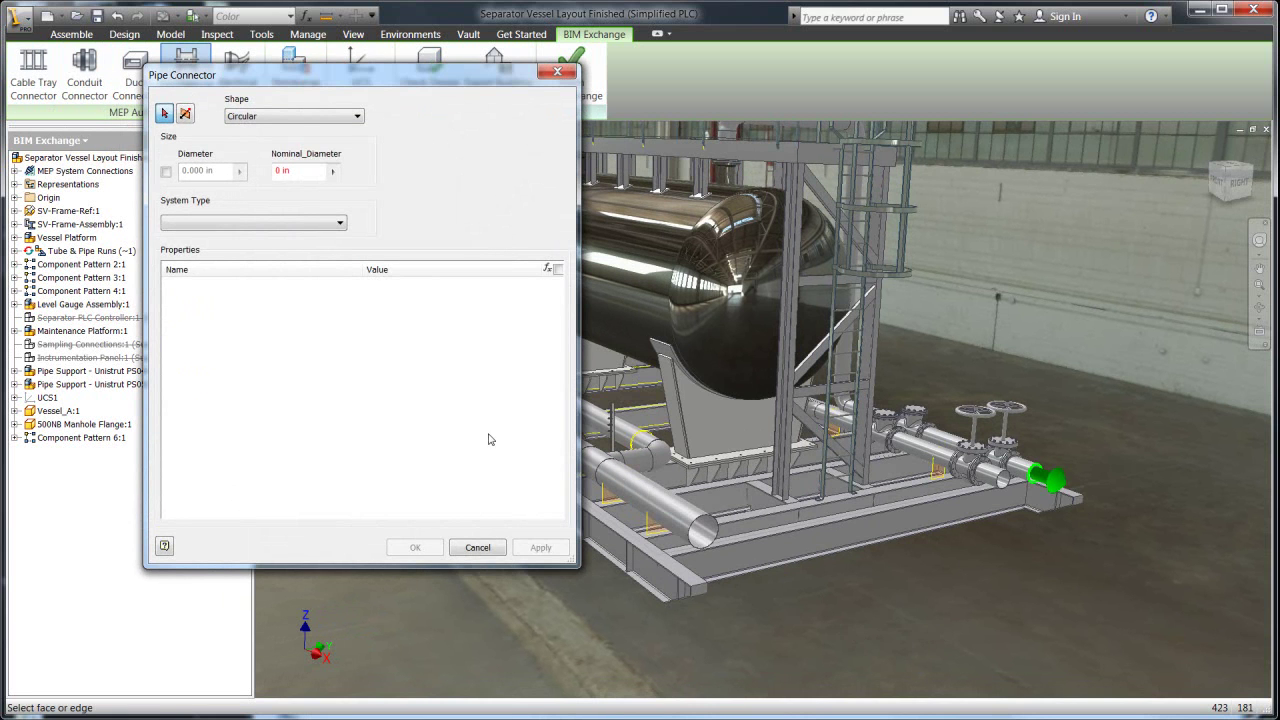
{"action": "left_click", "coordinate": [1012, 505]}
{"action": "scroll", "coordinate": [1005, 490], "scroll_direction": "up", "scroll_amount": 3}
{"action": "scroll", "coordinate": [995, 465], "scroll_direction": "down", "scroll_amount": 5}
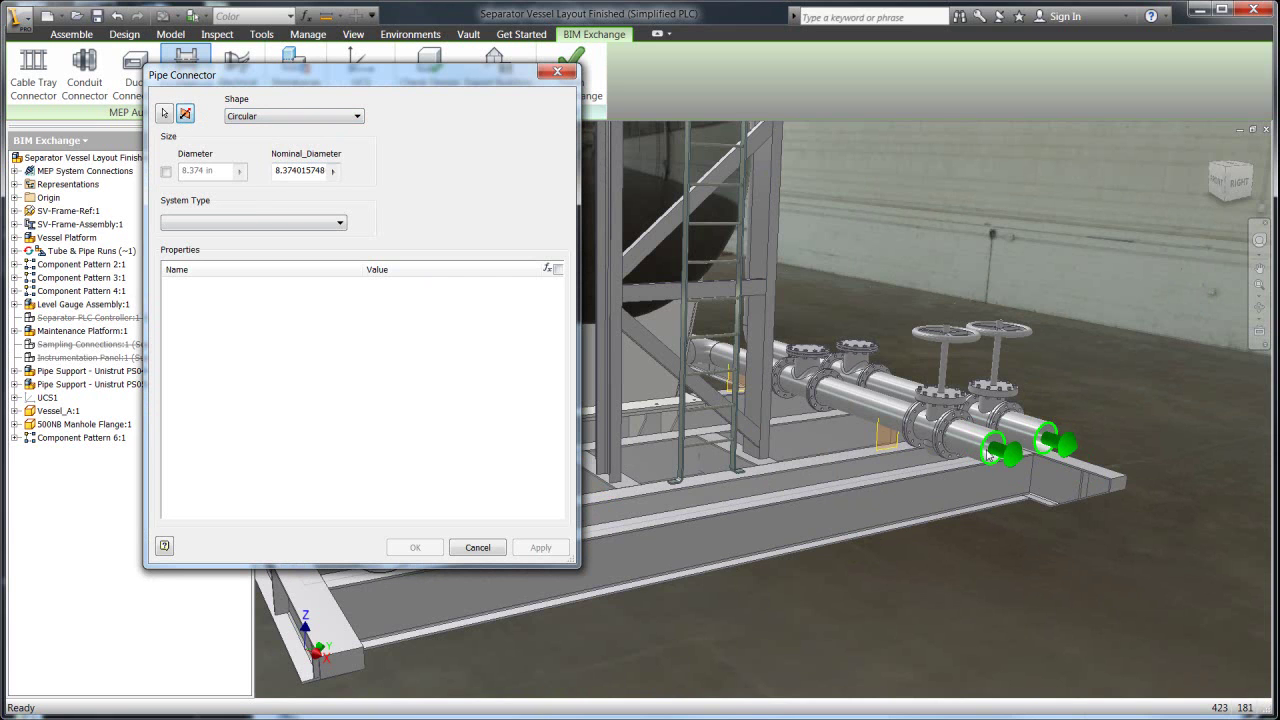
{"action": "left_click", "coordinate": [285, 171]}
{"action": "type", "text": "8"}
{"action": "left_click", "coordinate": [310, 222]}
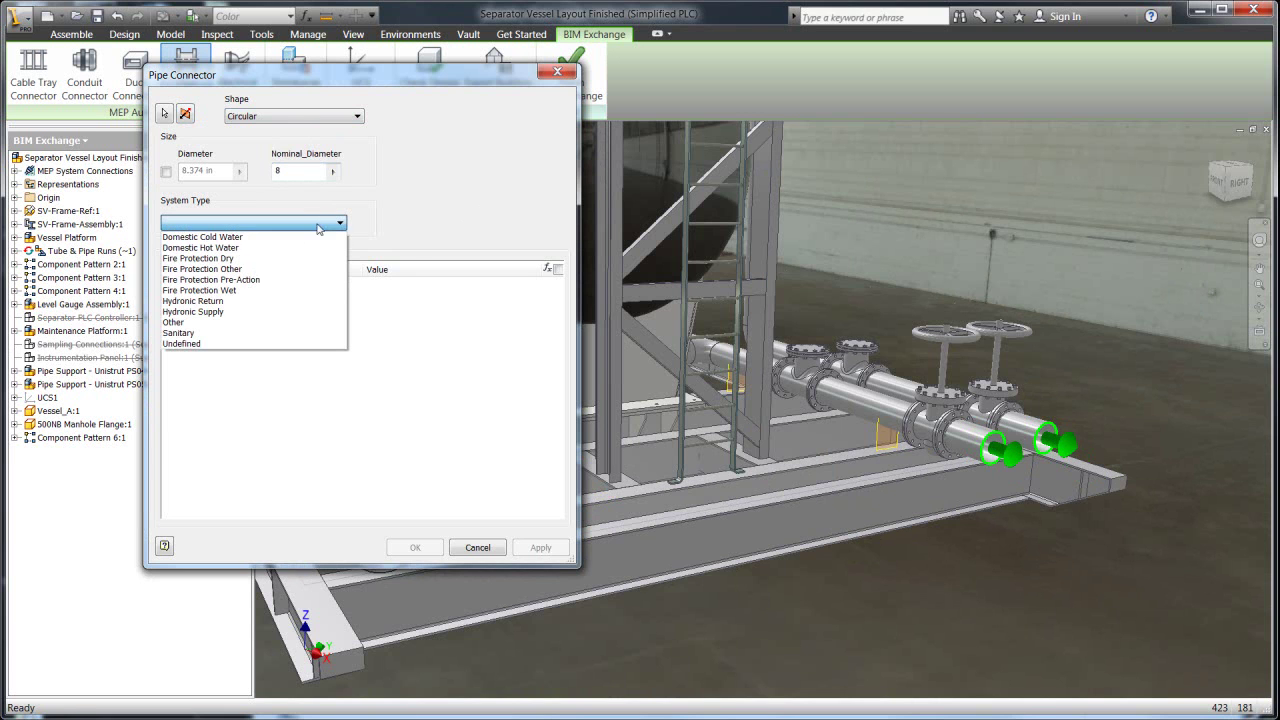
{"action": "left_click", "coordinate": [244, 322]}
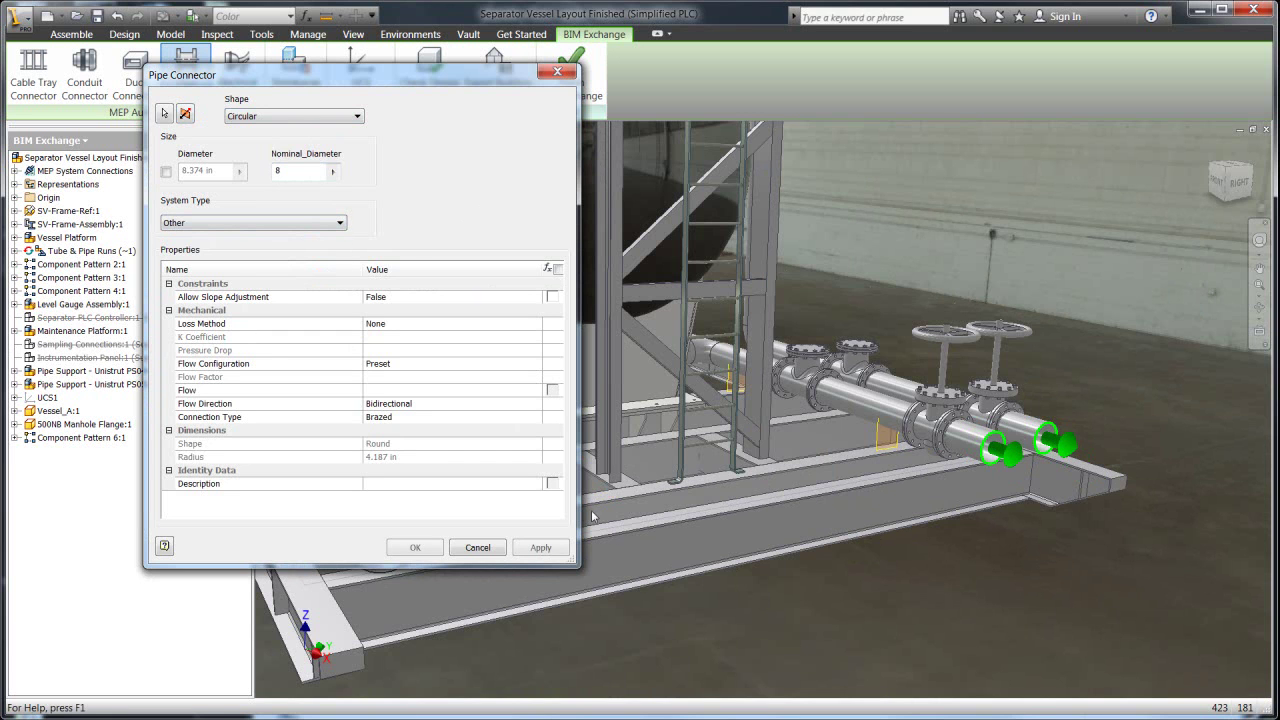
{"action": "left_click", "coordinate": [540, 548]}
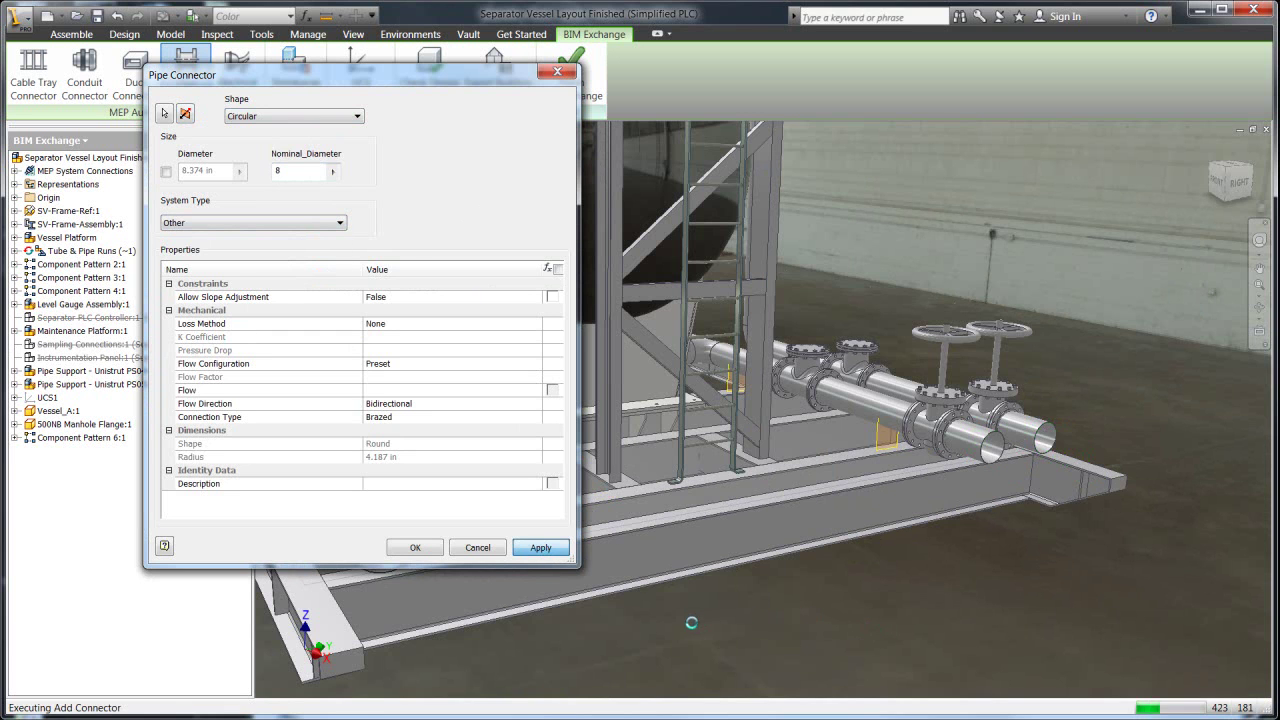
Step: Add a second pipe connector on the large pipe's open end, diameter 12, system type Other
{"action": "middle_click_drag", "start_coordinate": [880, 592], "coordinate": [697, 522], "text": "shift"}
{"action": "left_click", "coordinate": [697, 522]}
{"action": "left_click", "coordinate": [185, 113]}
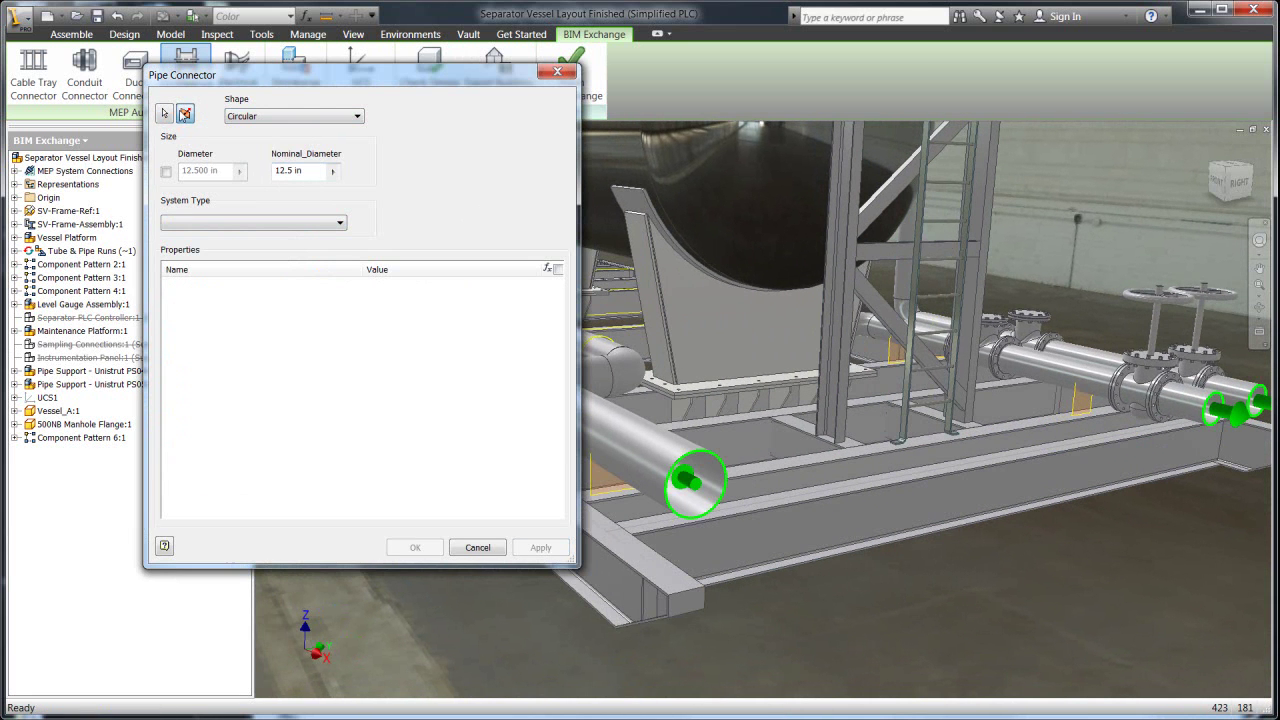
{"action": "left_click_drag", "start_coordinate": [300, 171], "coordinate": [224, 166]}
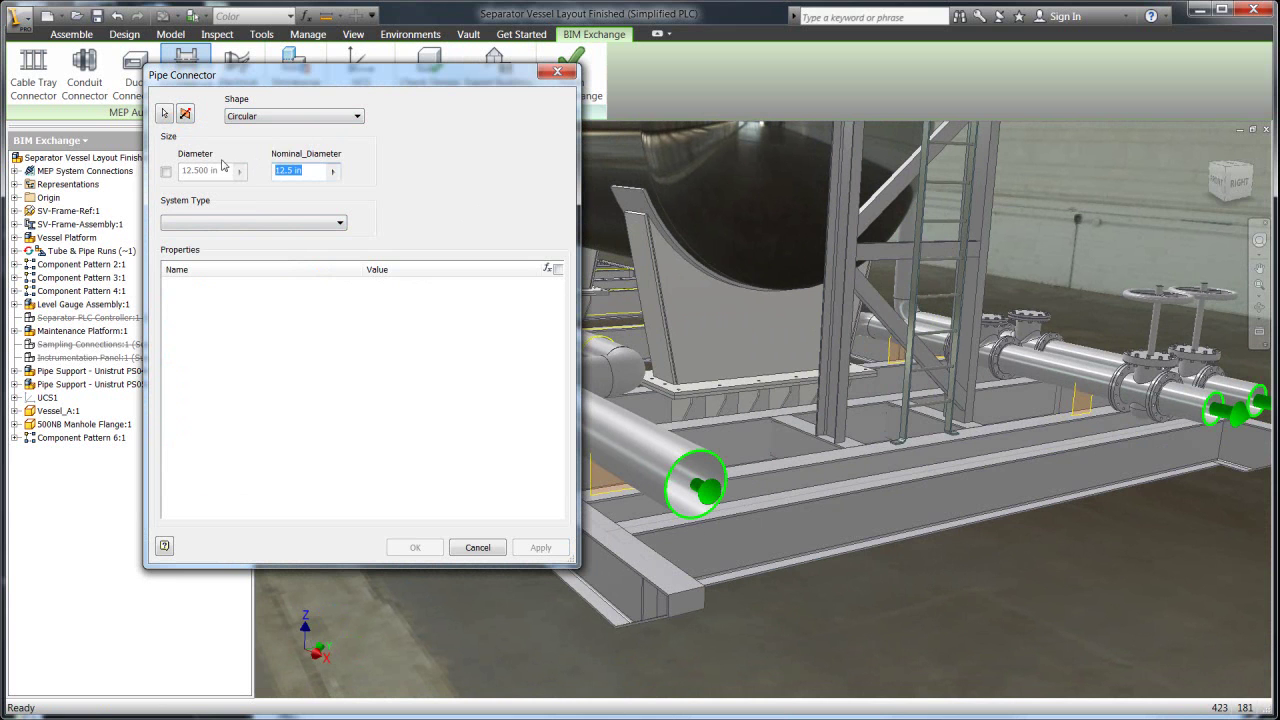
{"action": "type", "text": "12"}
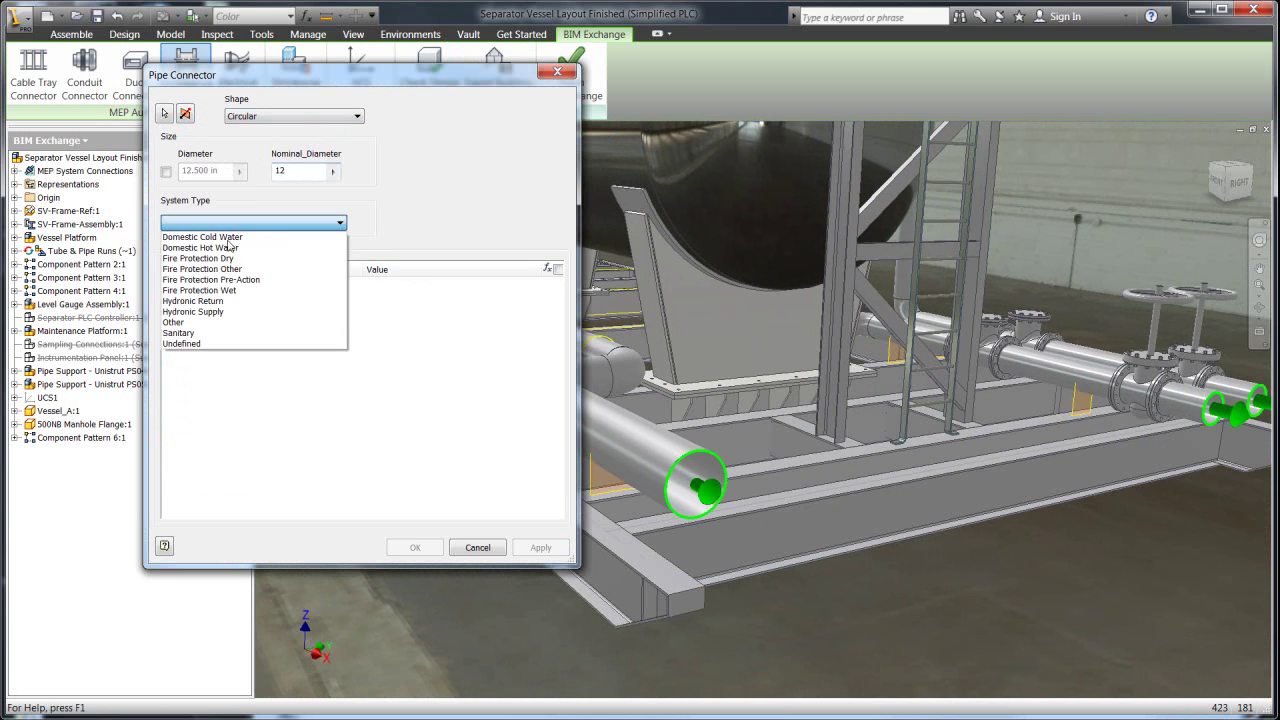
{"action": "left_click", "coordinate": [175, 322]}
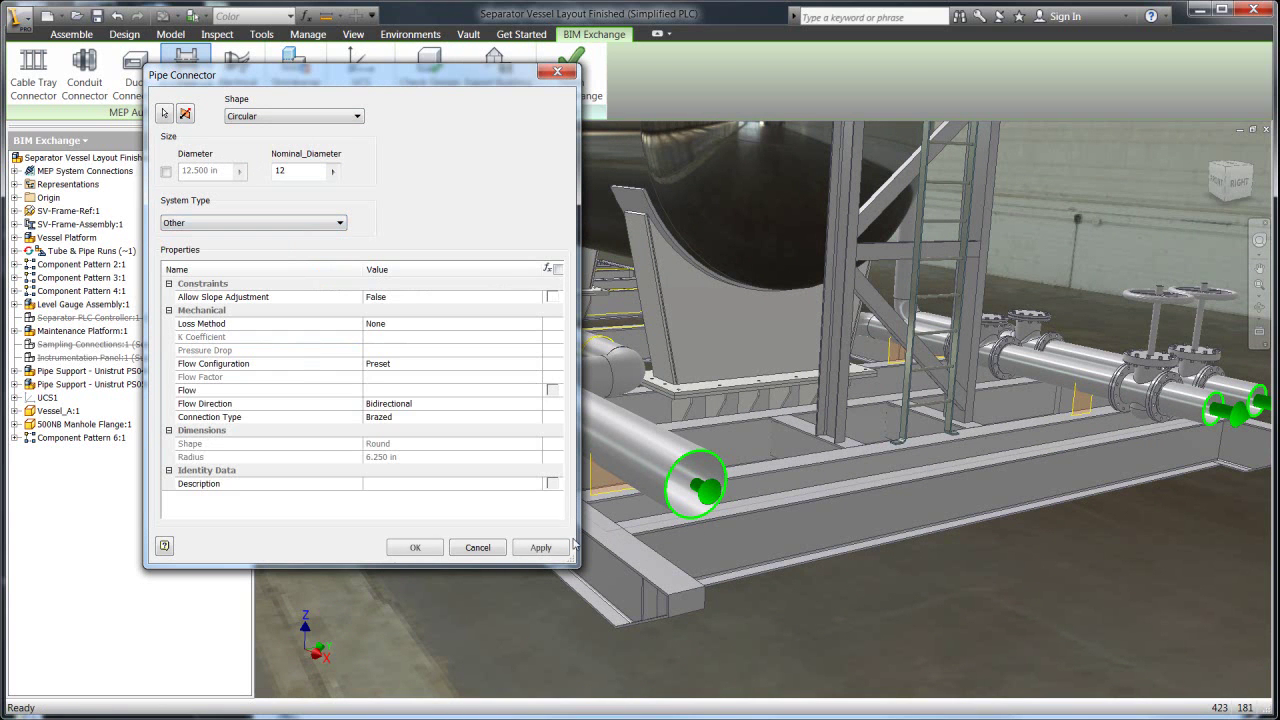
{"action": "left_click", "coordinate": [513, 547]}
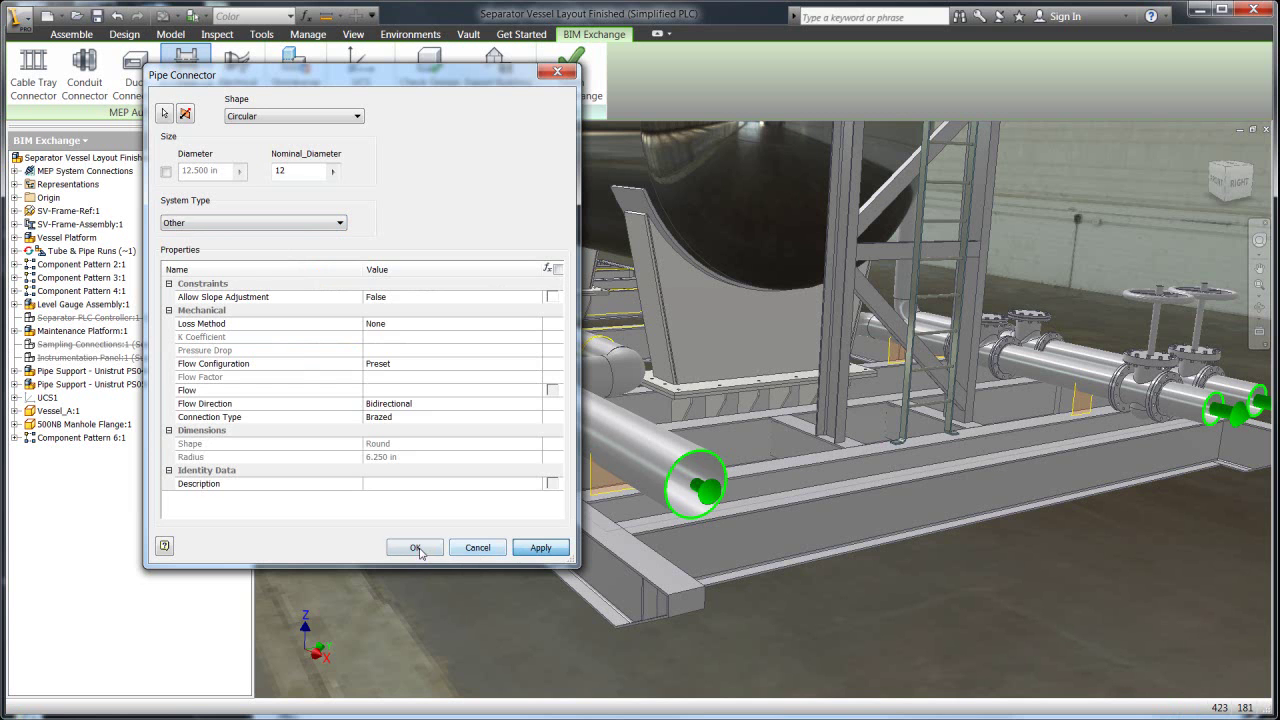
Step: Finish the pipe connectors and frame the whole skid in the centre of the view
{"action": "left_click", "coordinate": [478, 547]}
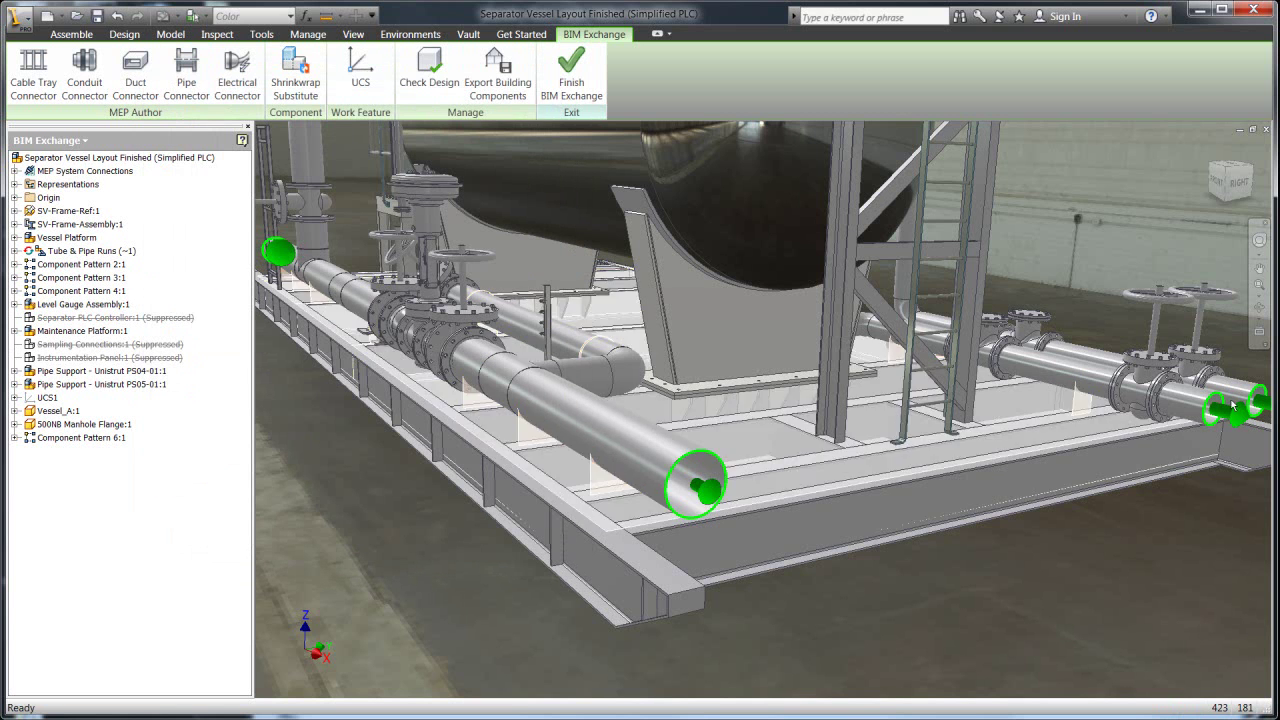
{"action": "scroll", "coordinate": [934, 550], "scroll_direction": "down", "scroll_amount": 5}
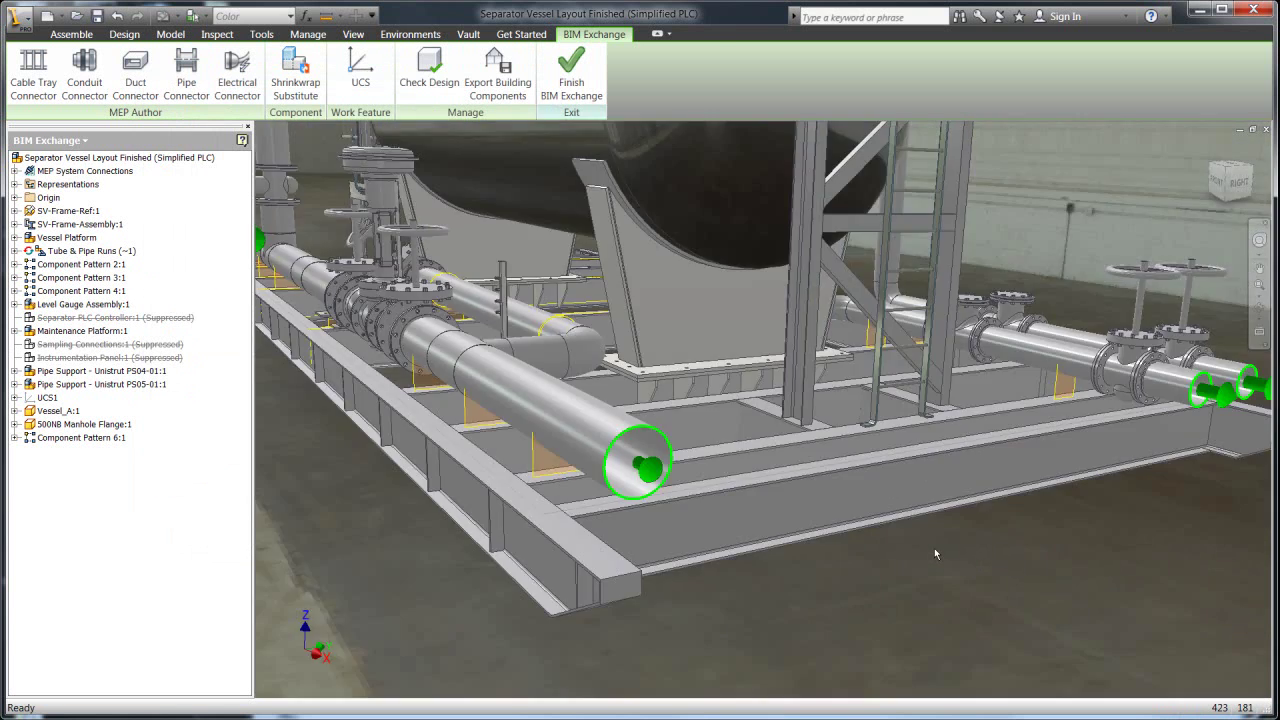
{"action": "key", "text": "F6"}
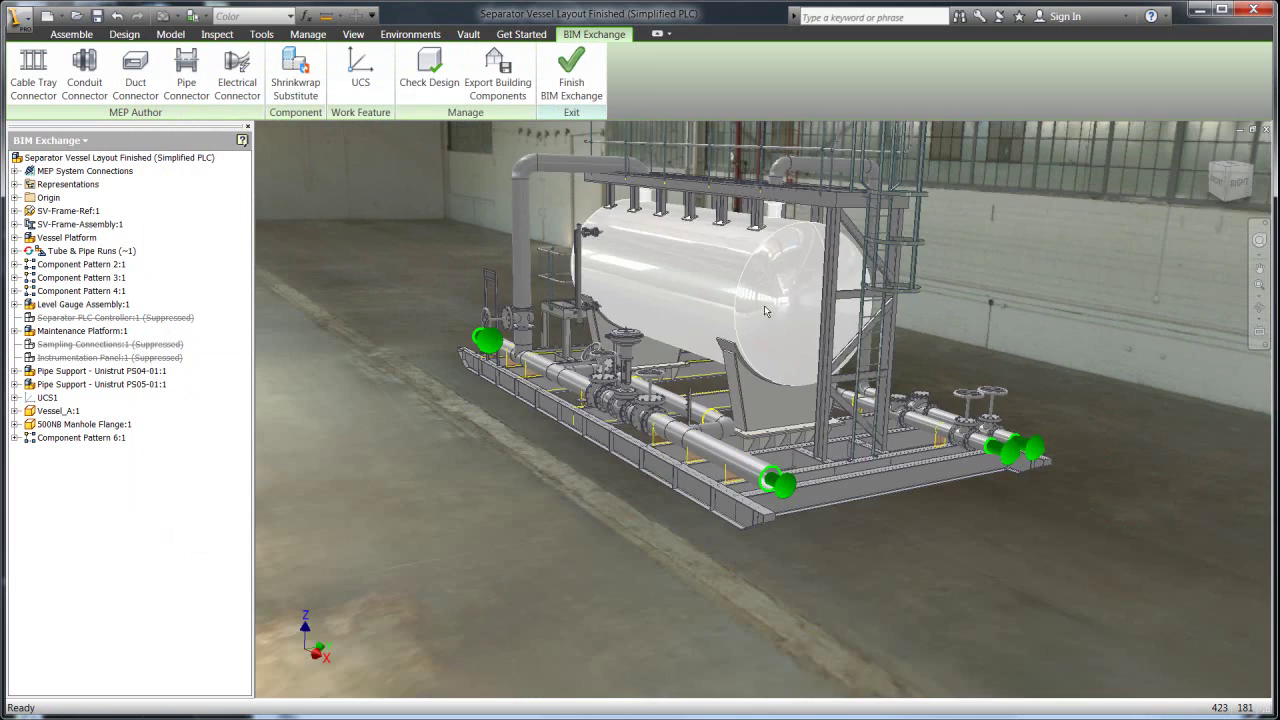
{"action": "middle_click_drag", "start_coordinate": [765, 311], "coordinate": [736, 405]}
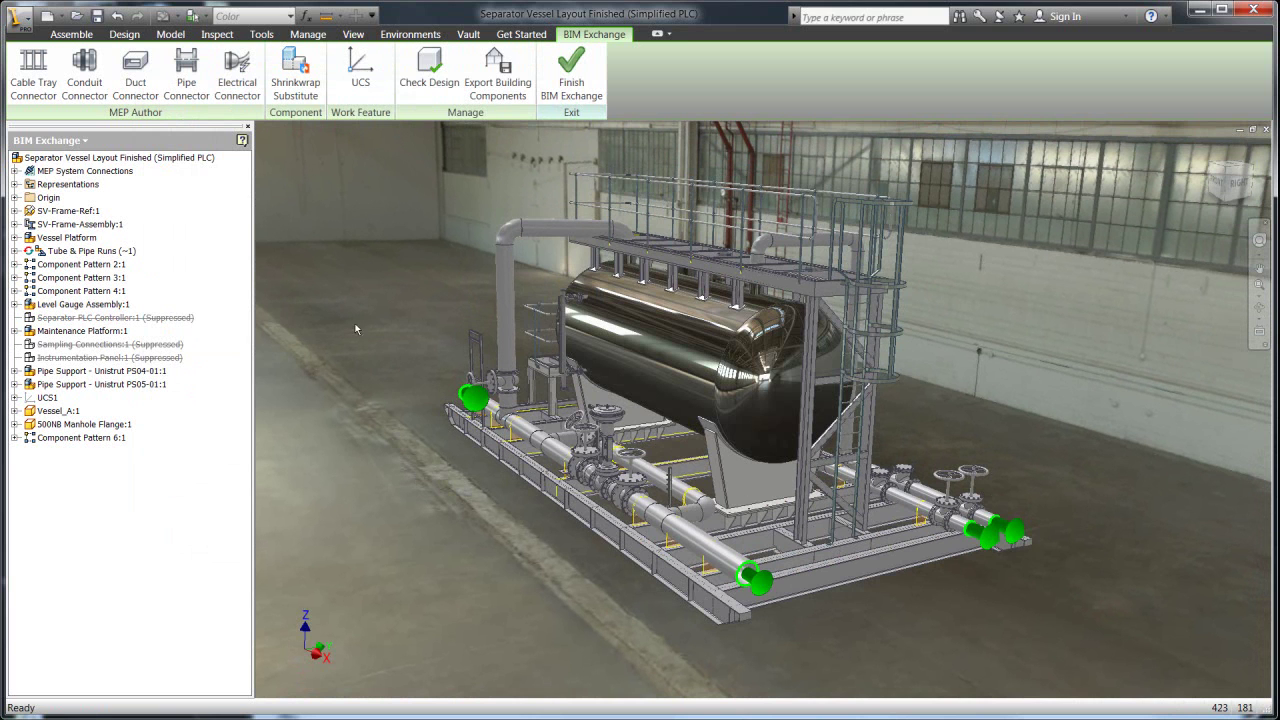
Step: Create a shrinkwrap substitute part with its default name and location, dismissing the style conflict warning
{"action": "left_click", "coordinate": [287, 62]}
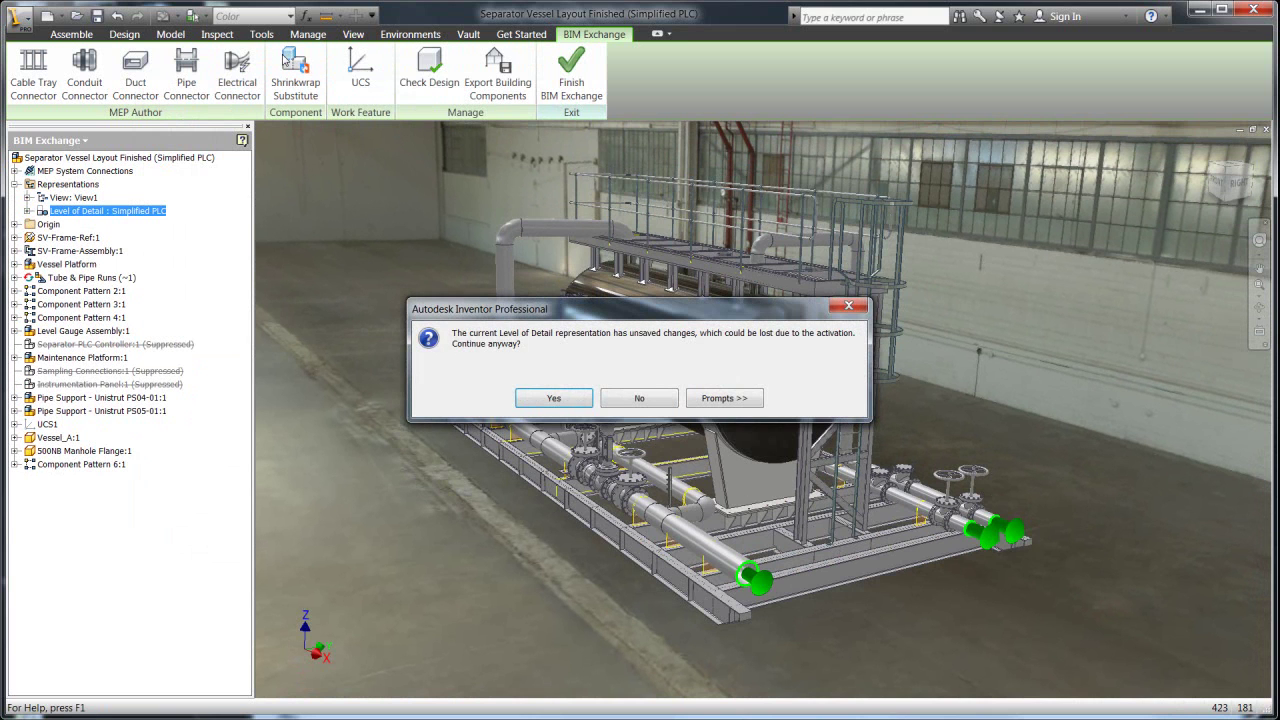
{"action": "left_click", "coordinate": [556, 399]}
{"action": "left_click", "coordinate": [548, 237]}
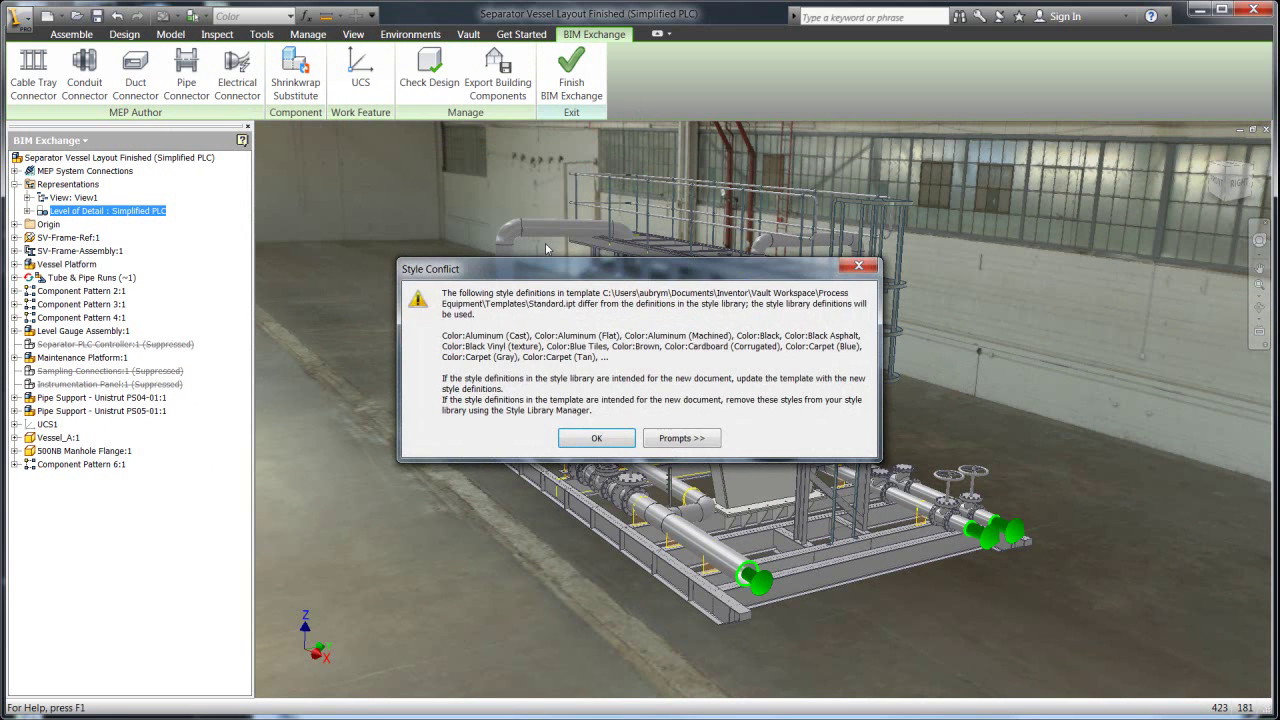
{"action": "left_click", "coordinate": [596, 439]}
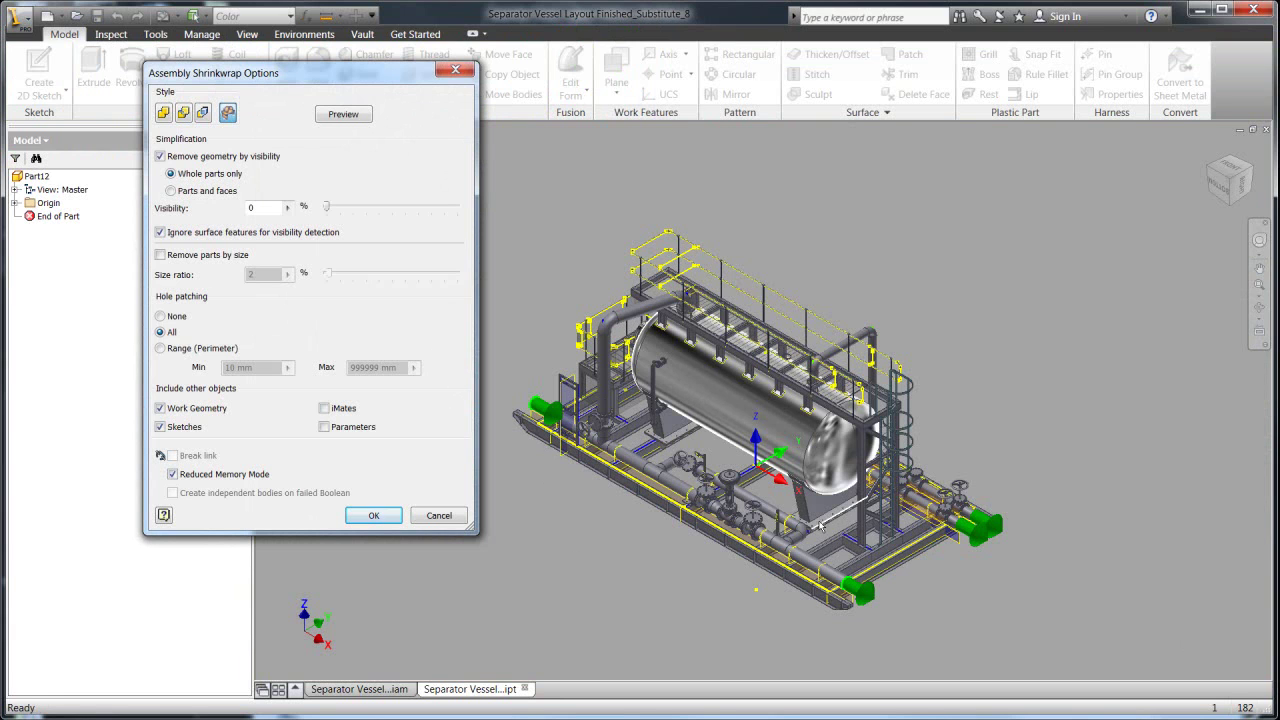
Step: Inspect the front pipe ends, then preview the shrinkwrap with whole parts removed and holes patched
{"action": "scroll", "coordinate": [818, 528], "scroll_direction": "down", "scroll_amount": 1}
{"action": "scroll", "coordinate": [818, 528], "scroll_direction": "up", "scroll_amount": 5}
{"action": "middle_click_drag", "start_coordinate": [818, 528], "coordinate": [734, 424]}
{"action": "scroll", "coordinate": [729, 421], "scroll_direction": "down", "scroll_amount": 1}
{"action": "scroll", "coordinate": [729, 421], "scroll_direction": "up", "scroll_amount": 4}
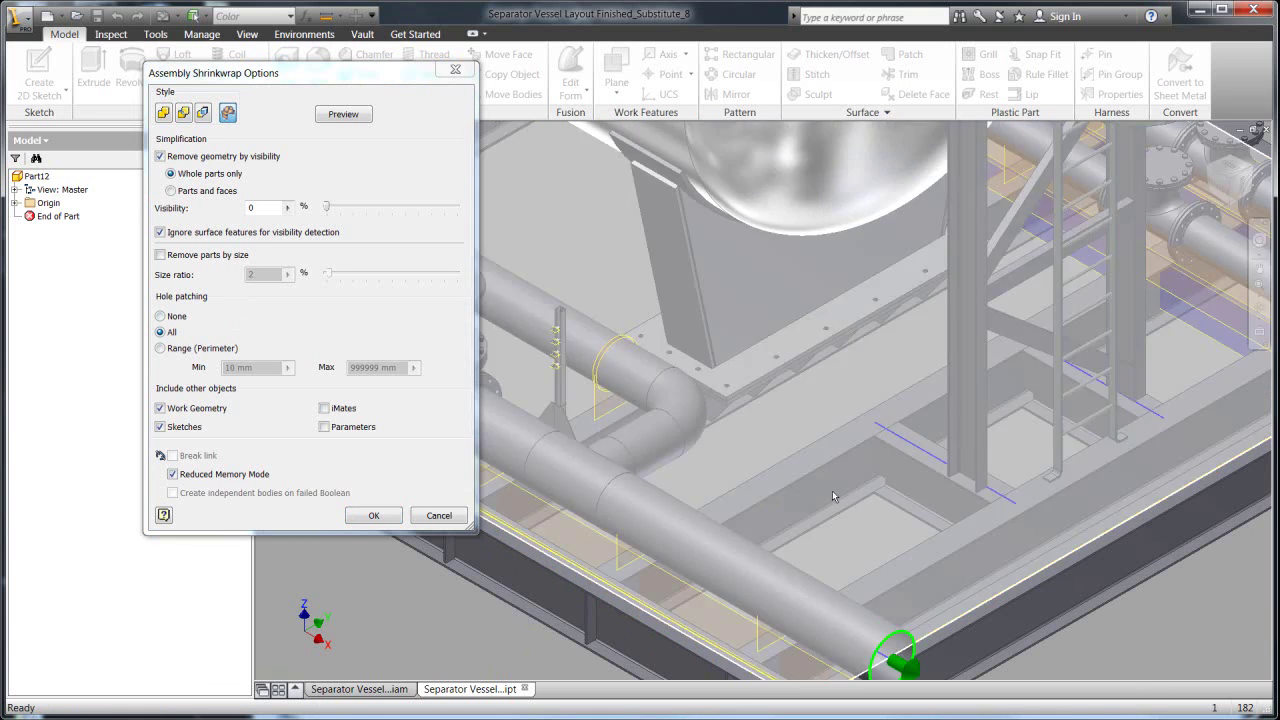
{"action": "scroll", "coordinate": [800, 480], "scroll_direction": "up", "scroll_amount": 6}
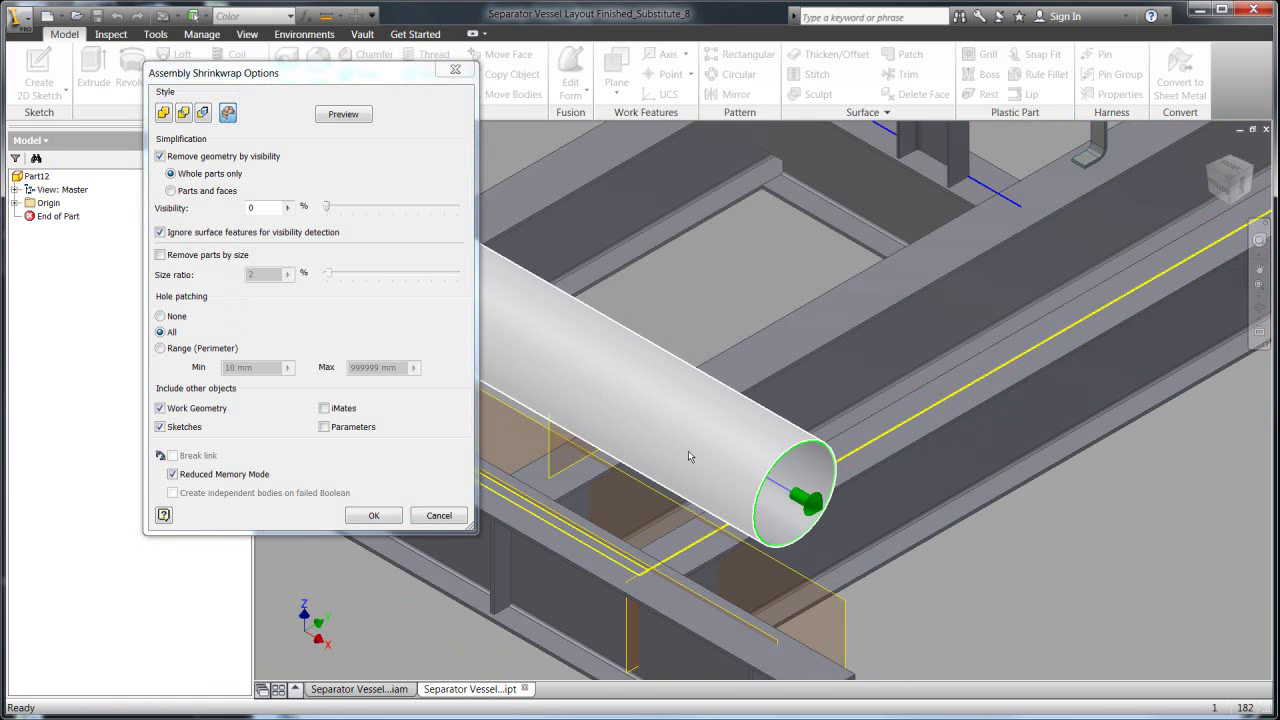
{"action": "scroll", "coordinate": [688, 456], "scroll_direction": "down", "scroll_amount": 5}
{"action": "middle_click_drag", "start_coordinate": [630, 418], "coordinate": [788, 507]}
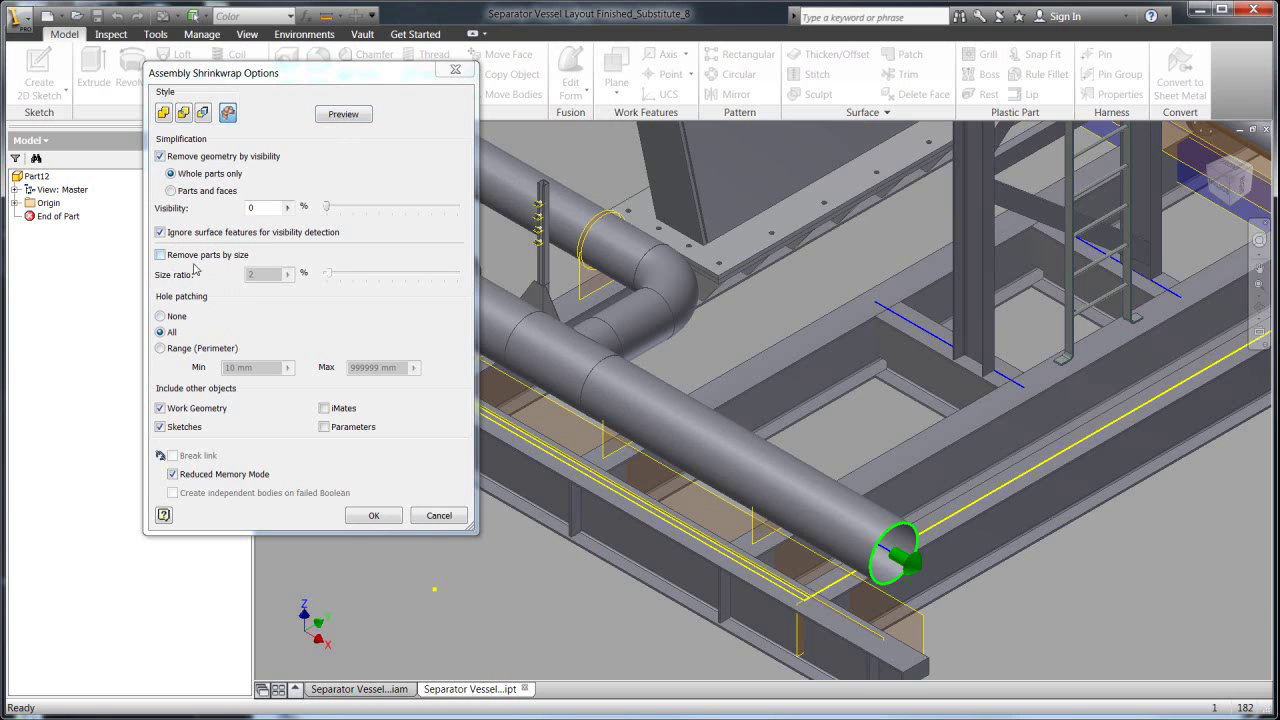
{"action": "left_click", "coordinate": [340, 114]}
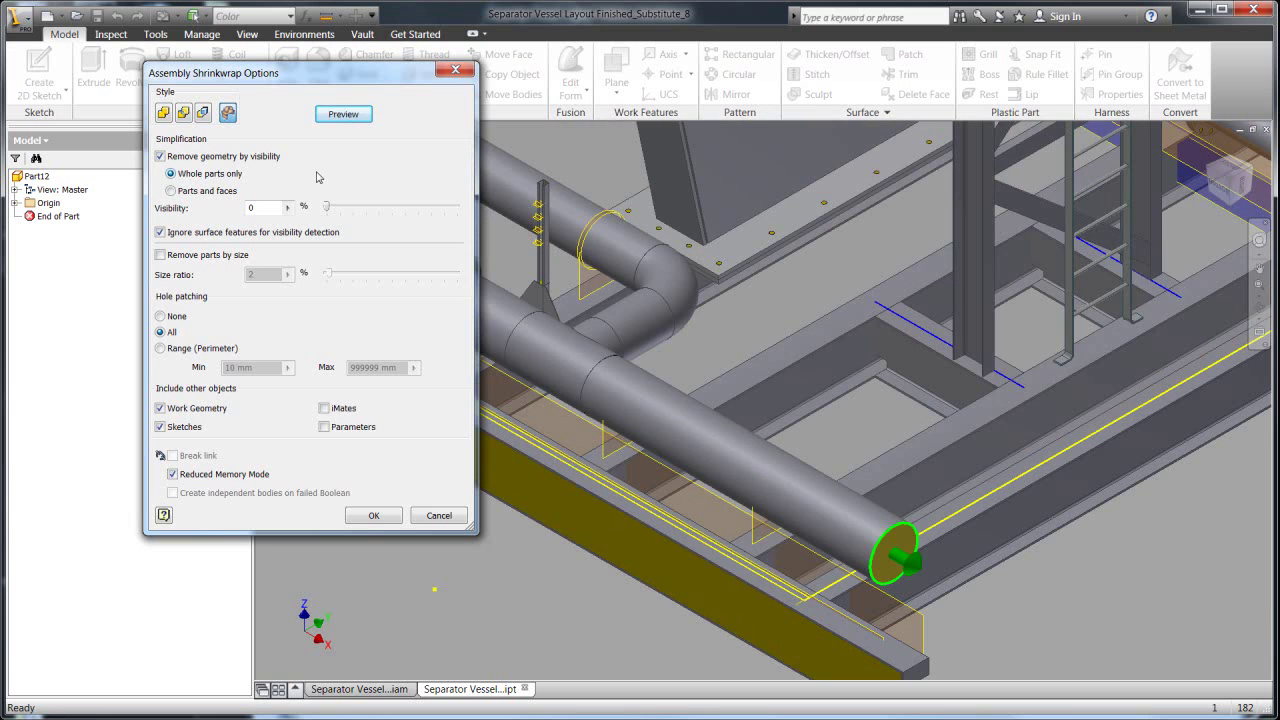
Step: Accept the shrinkwrap options and confirm the mass properties prompt to build the substitute
{"action": "left_click", "coordinate": [376, 517]}
{"action": "left_click", "coordinate": [257, 341]}
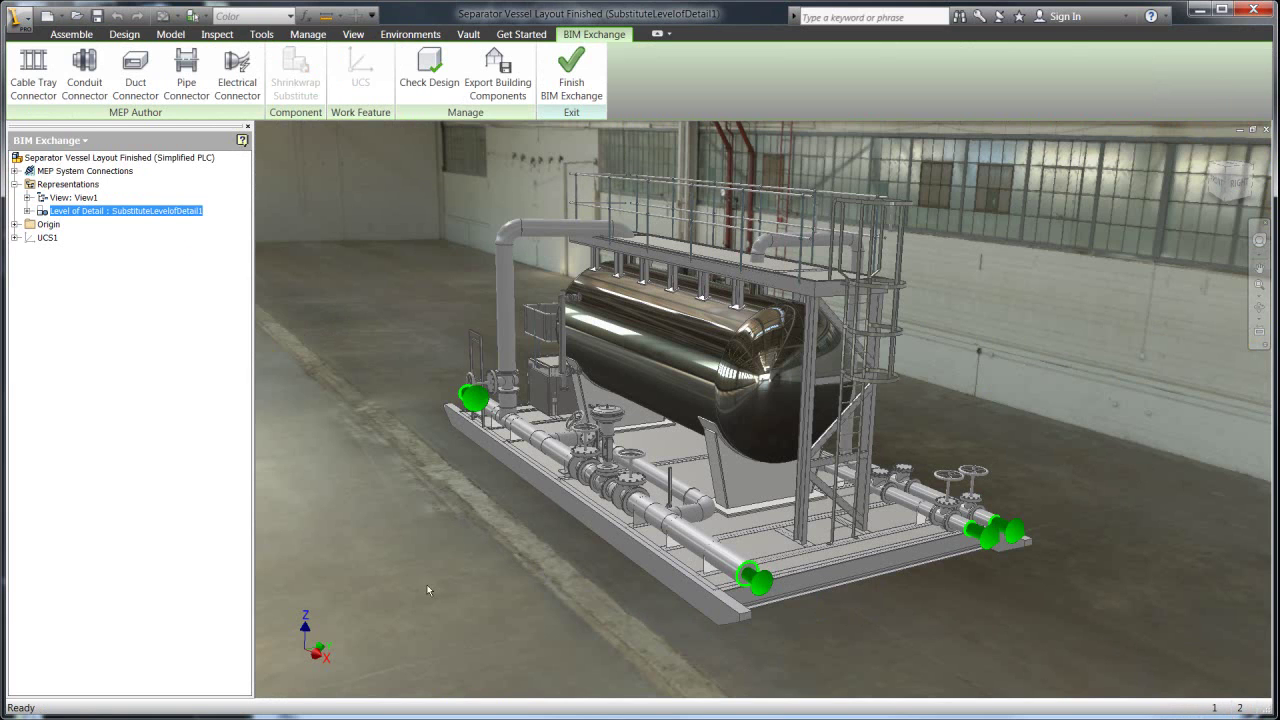
Step: Enter Description 'Sea Water Separator Vessel', Manufacturer 'Autodesk' and Model 'P9000' in Identity Data
{"action": "left_click", "coordinate": [493, 90]}
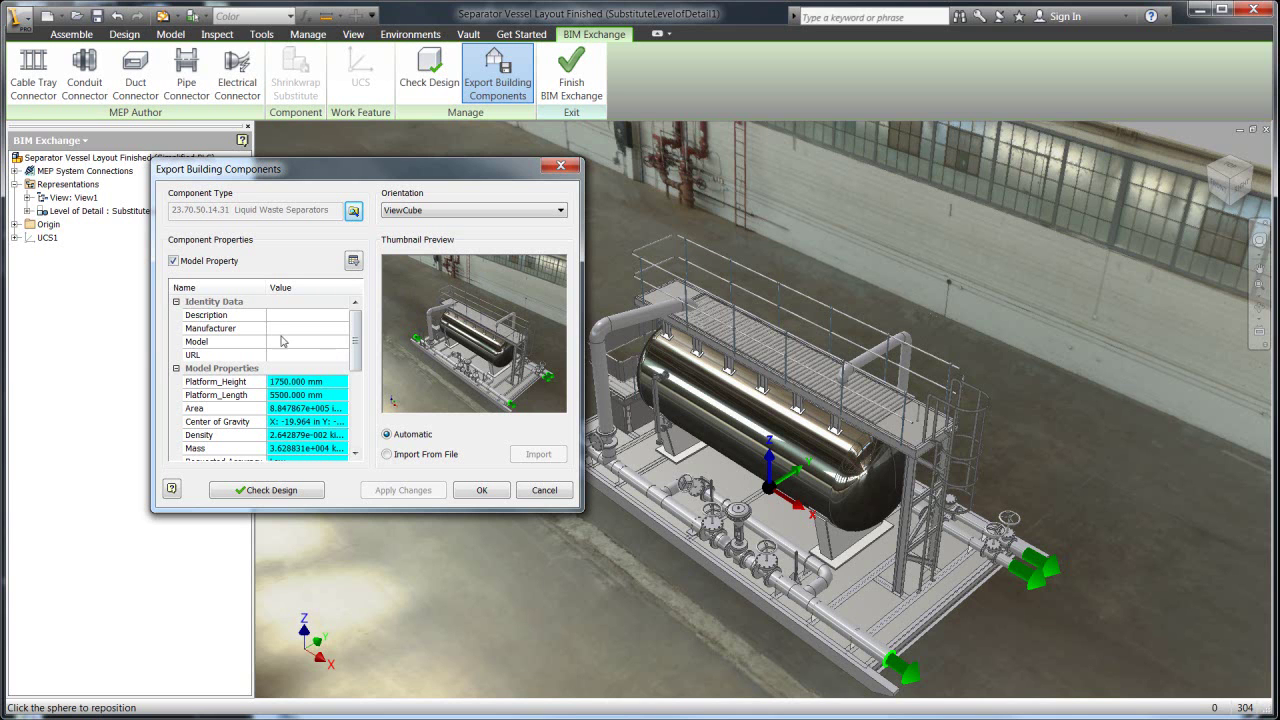
{"action": "left_click", "coordinate": [276, 315]}
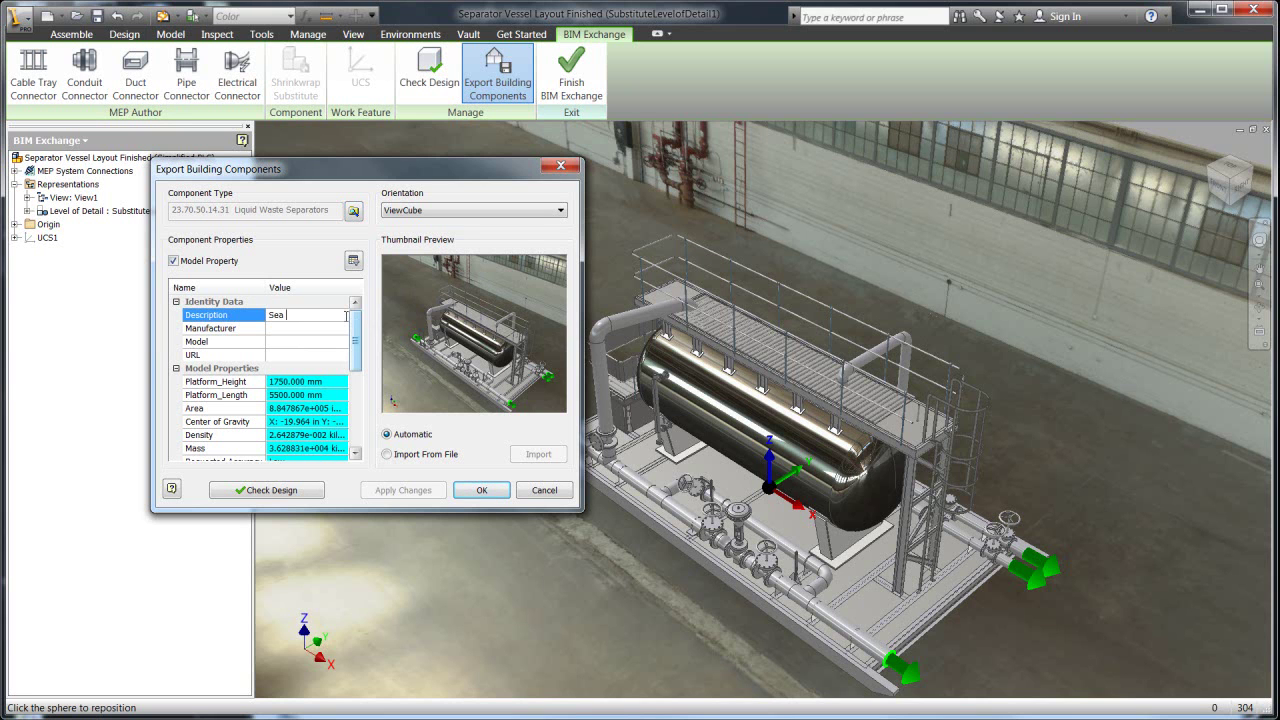
{"action": "type", "text": "r Separator Vessel"}
{"action": "left_click", "coordinate": [330, 327]}
{"action": "type", "text": "Autodesk"}
{"action": "left_click", "coordinate": [298, 345]}
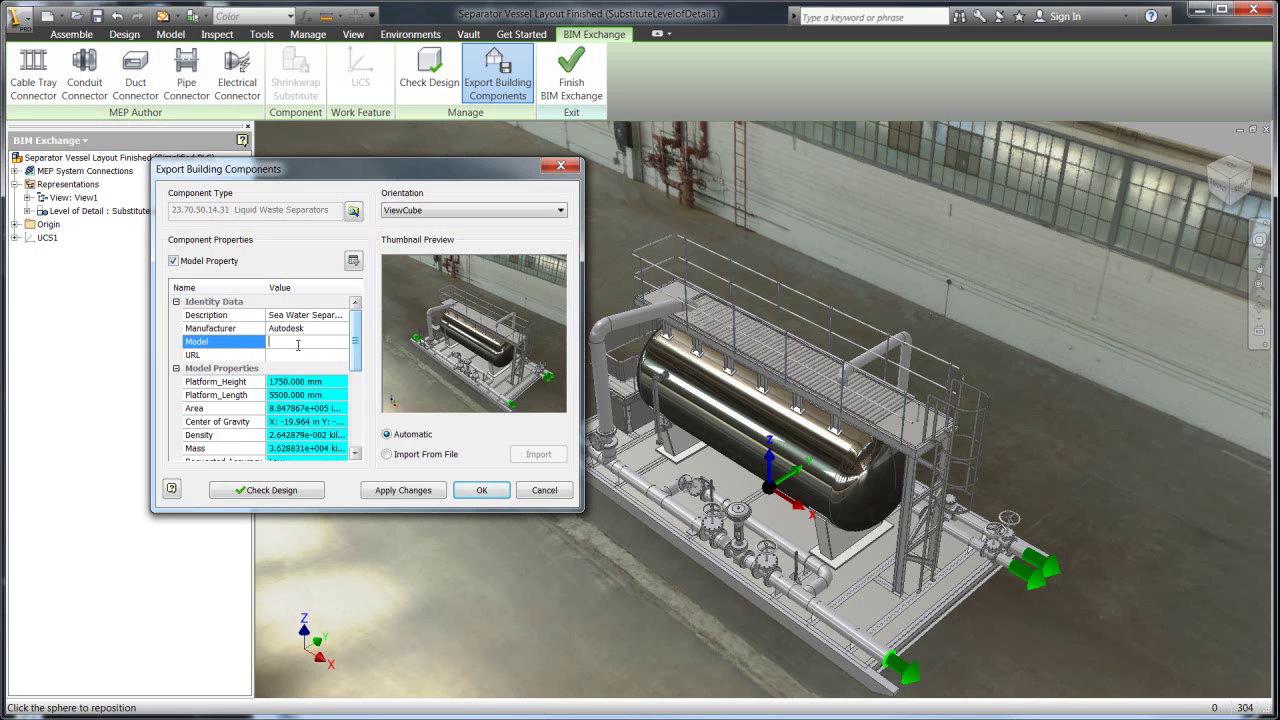
{"action": "type", "text": "P9000"}
Step: Set the Component Type to OmniClass 23.70.50.14.31 Liquid Waste Separators
{"action": "left_click", "coordinate": [353, 210]}
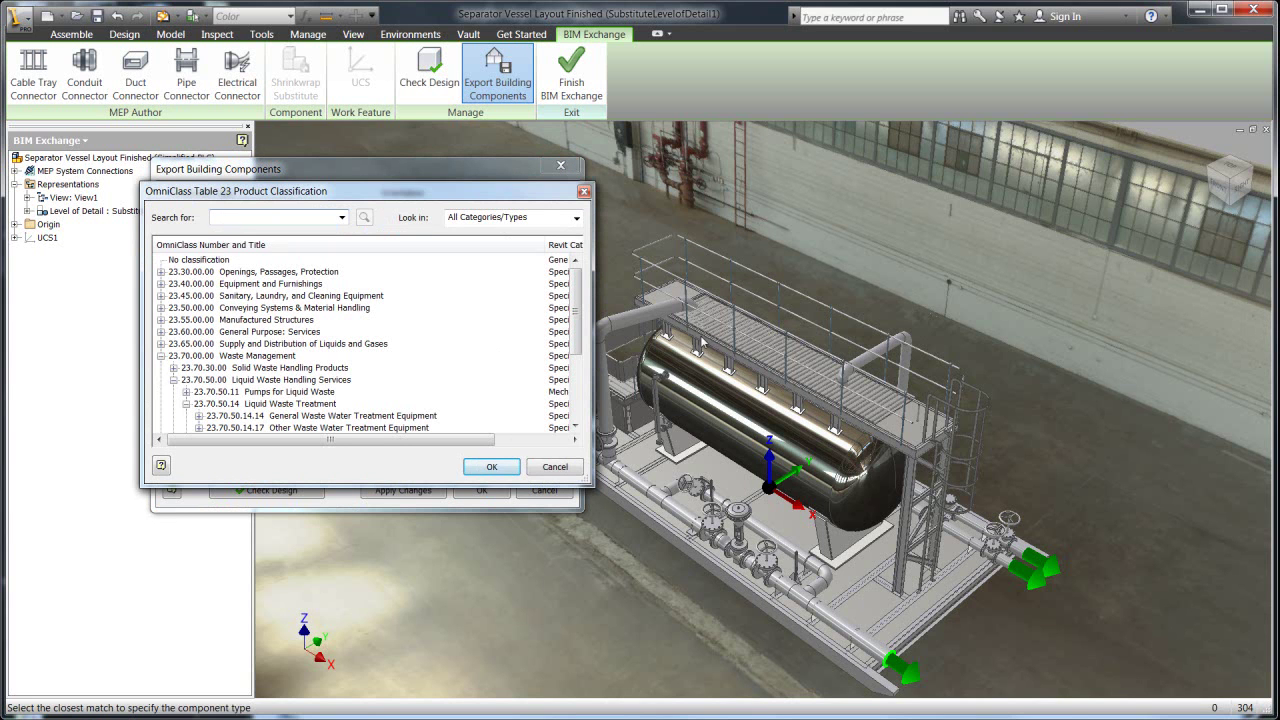
{"action": "scroll", "coordinate": [578, 320], "scroll_direction": "down", "scroll_amount": 4}
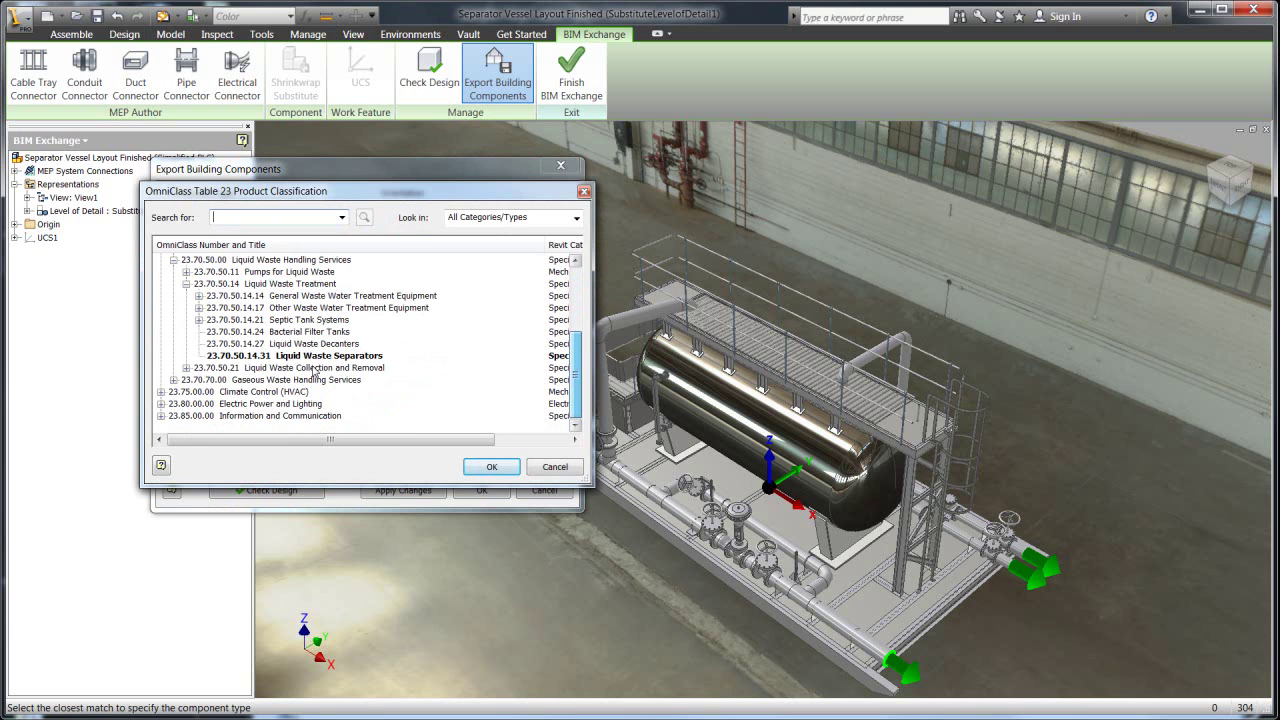
{"action": "left_click", "coordinate": [314, 357]}
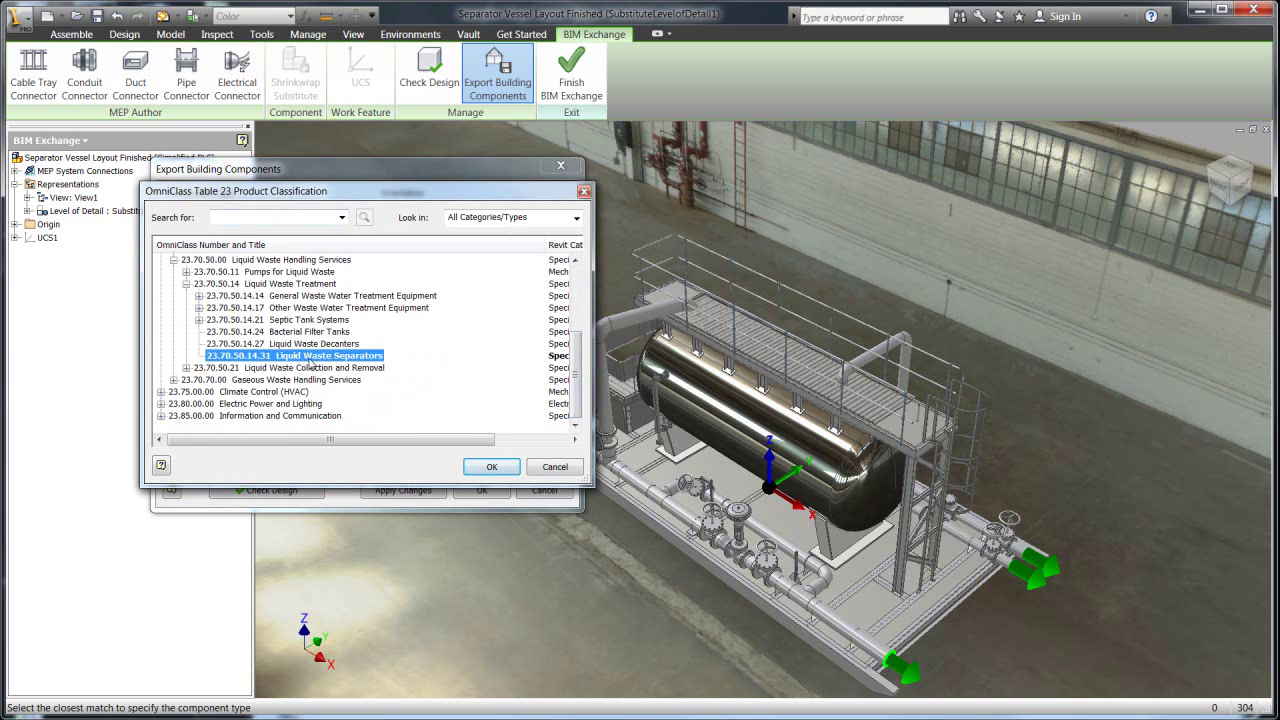
{"action": "left_click", "coordinate": [486, 468]}
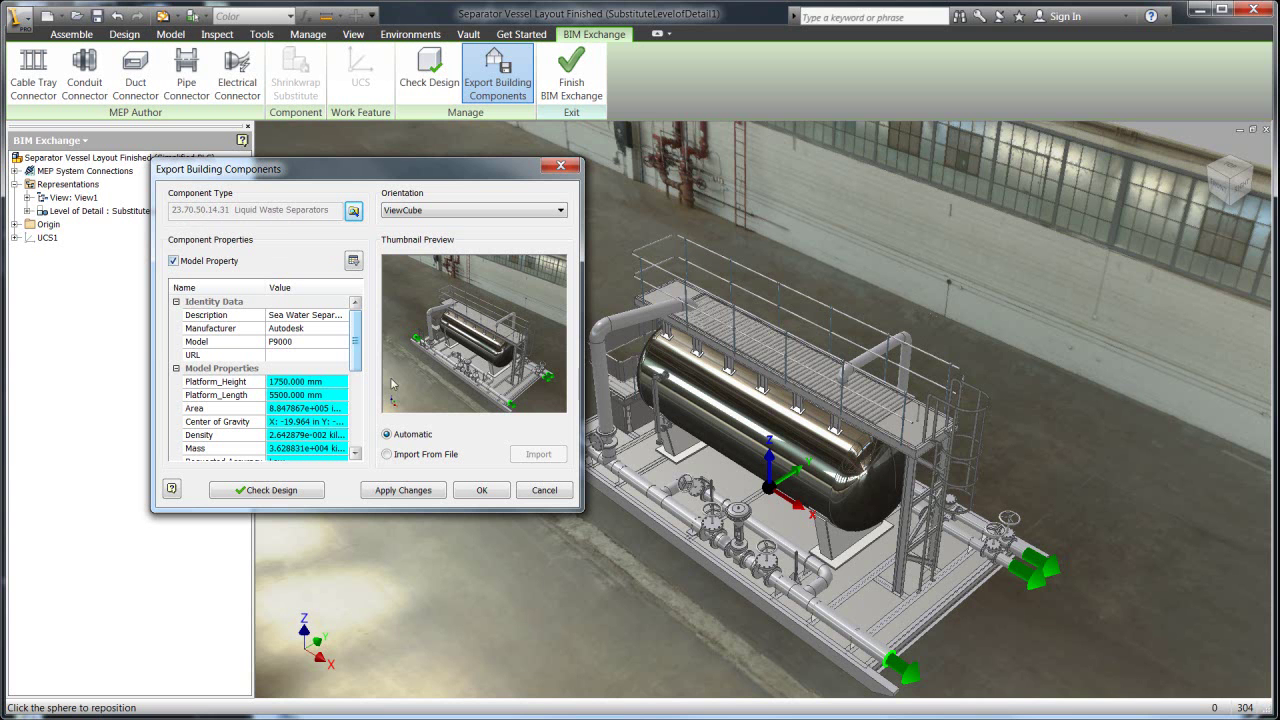
Step: Accept the export properties and save the .adsk as 'Separator Vessel Layout Shrinkwrapped' in Process Equipment
{"action": "left_click", "coordinate": [480, 490]}
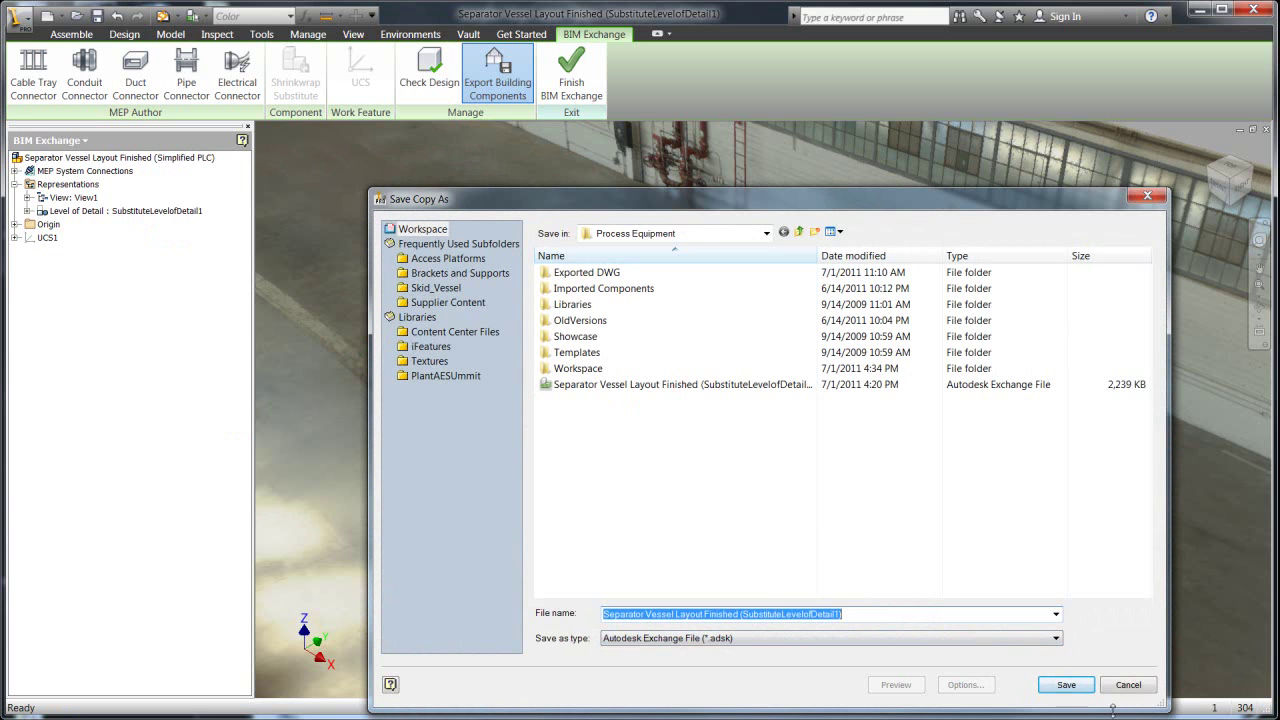
{"action": "left_click_drag", "start_coordinate": [934, 613], "coordinate": [737, 617]}
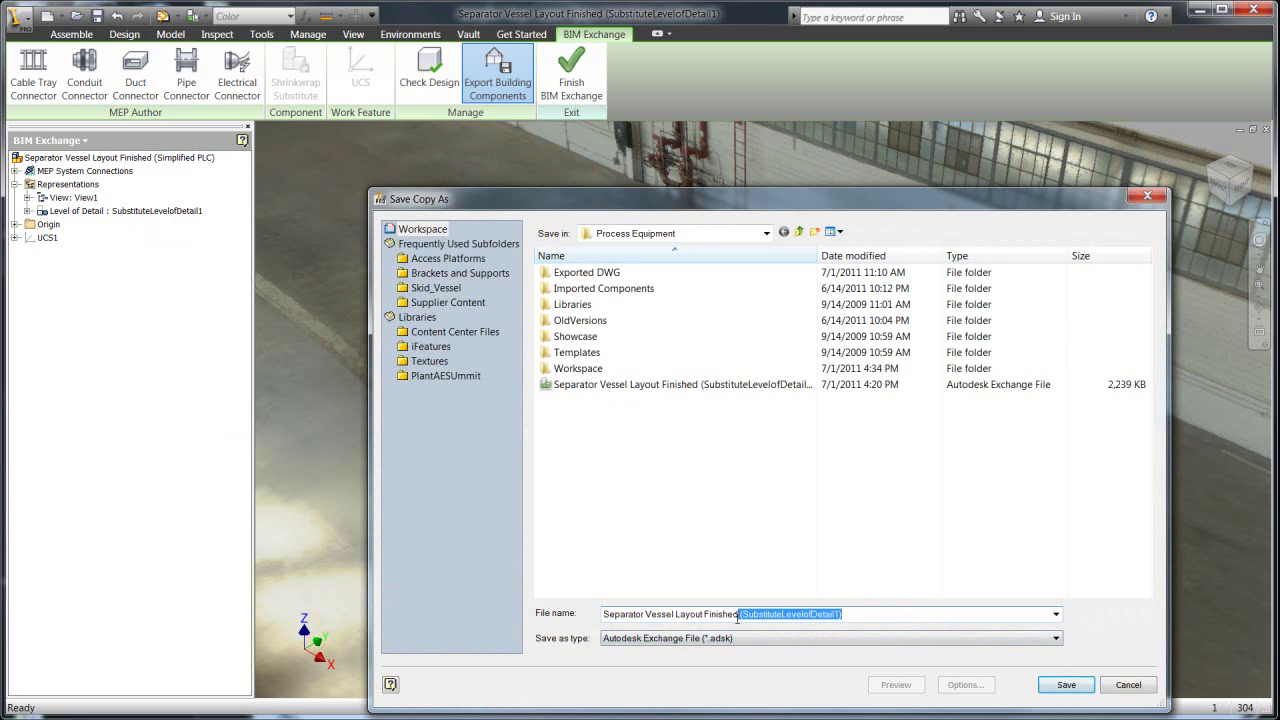
{"action": "key", "text": "BackSpace"}
{"action": "key", "text": "ctrl+shift+Left"}
{"action": "key", "text": "BackSpace"}
{"action": "type", "text": "Shrinkwar"}
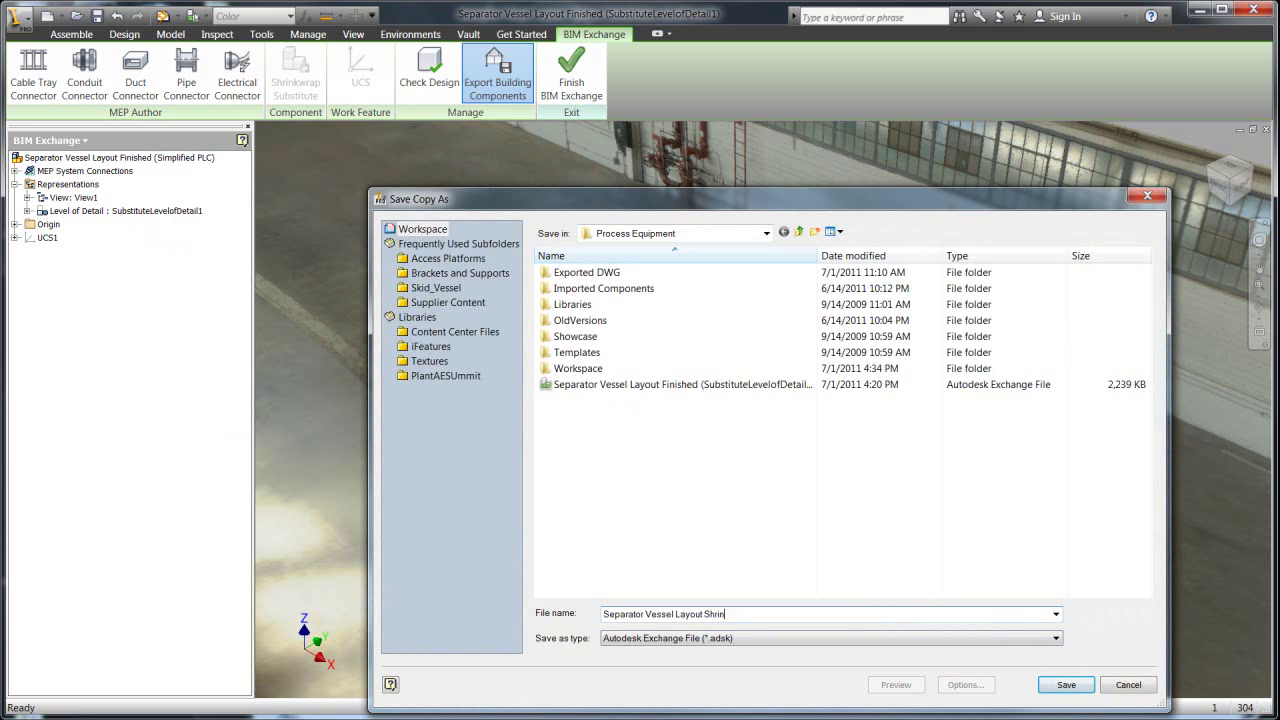
{"action": "key", "text": "BackSpace"}
{"action": "key", "text": "BackSpace"}
{"action": "type", "text": "rapped"}
{"action": "key", "text": "Return"}
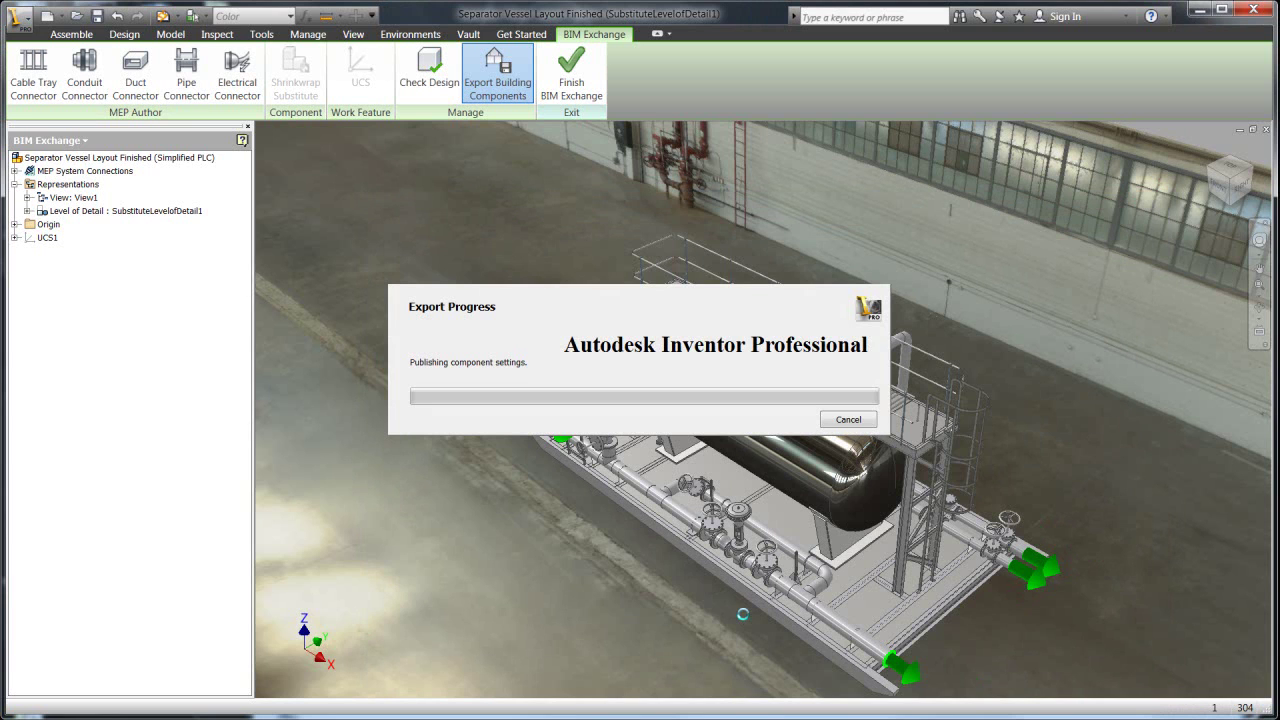